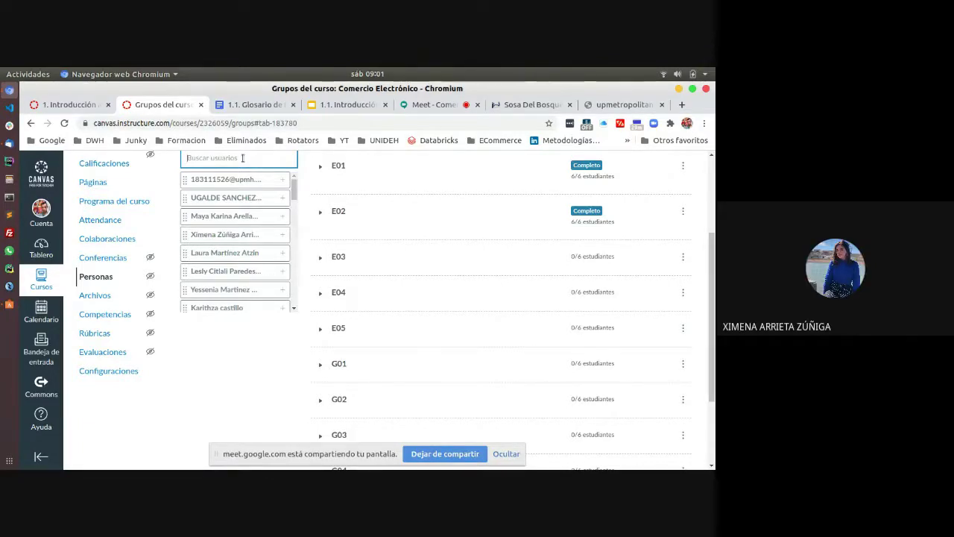
Search two students by name, drag them into G01, and expand G01's member list.
type("s")
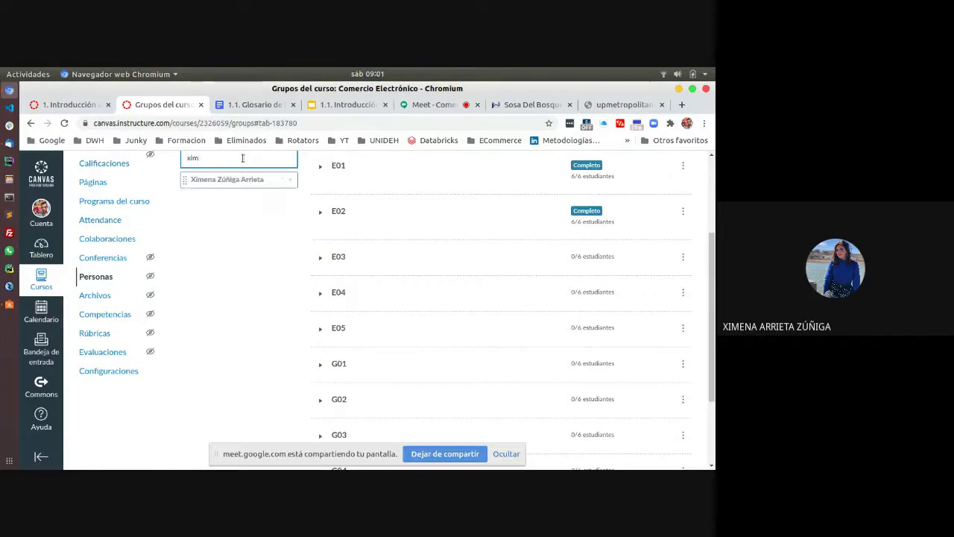
left_click_drag(231, 185, 439, 375)
left_click(321, 365)
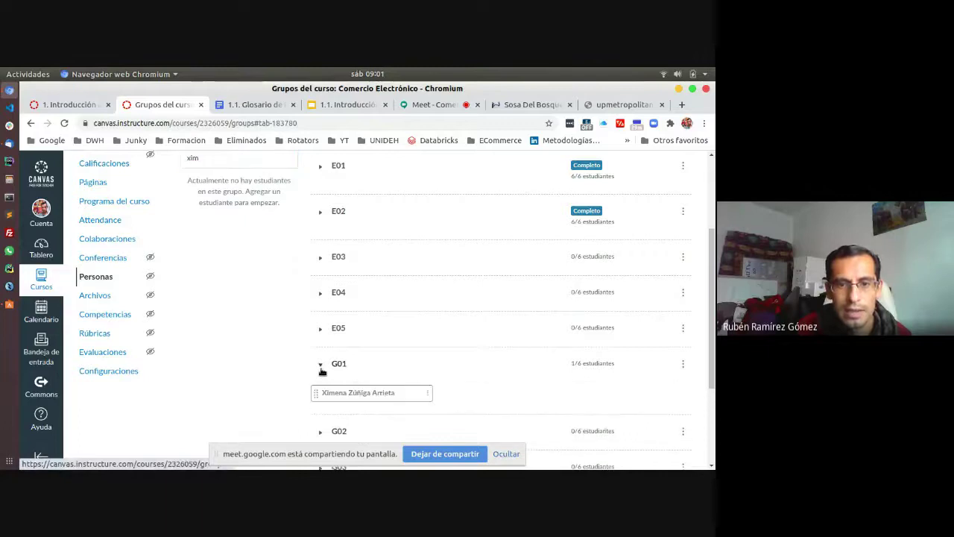
left_click(223, 159)
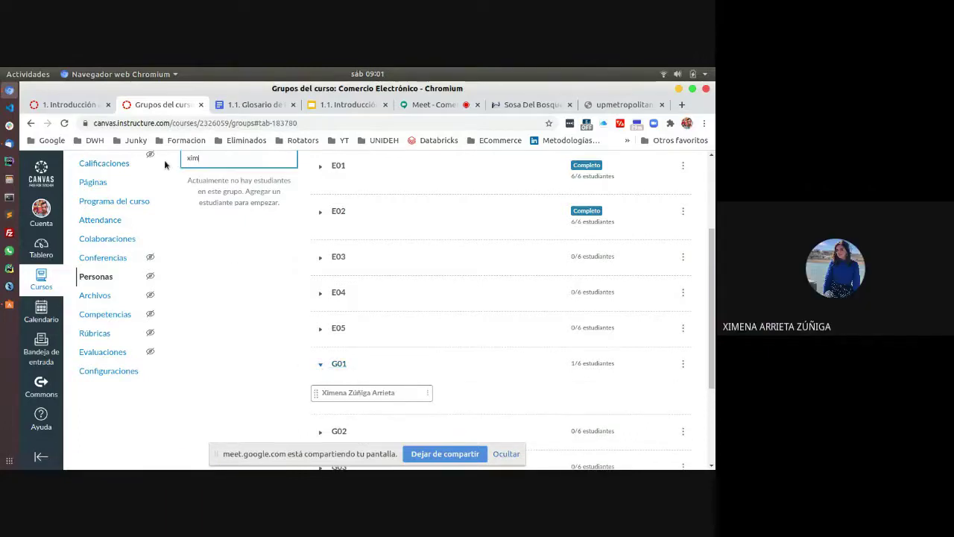
double_click(200, 158)
type("mon")
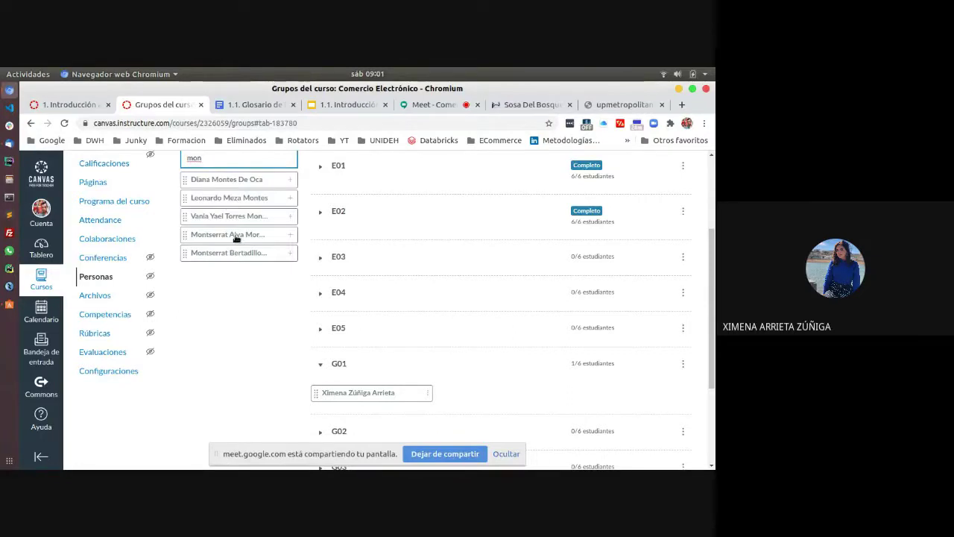
left_click_drag(236, 235, 433, 387)
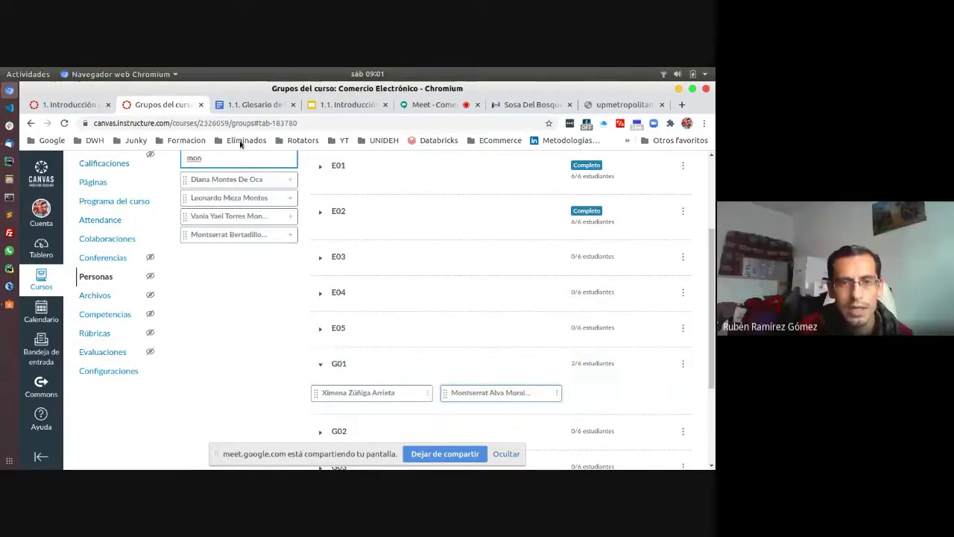
Retry the name search until a third student turns up, then drag them into G01.
double_click(240, 155)
scroll(240, 155, "up", 2)
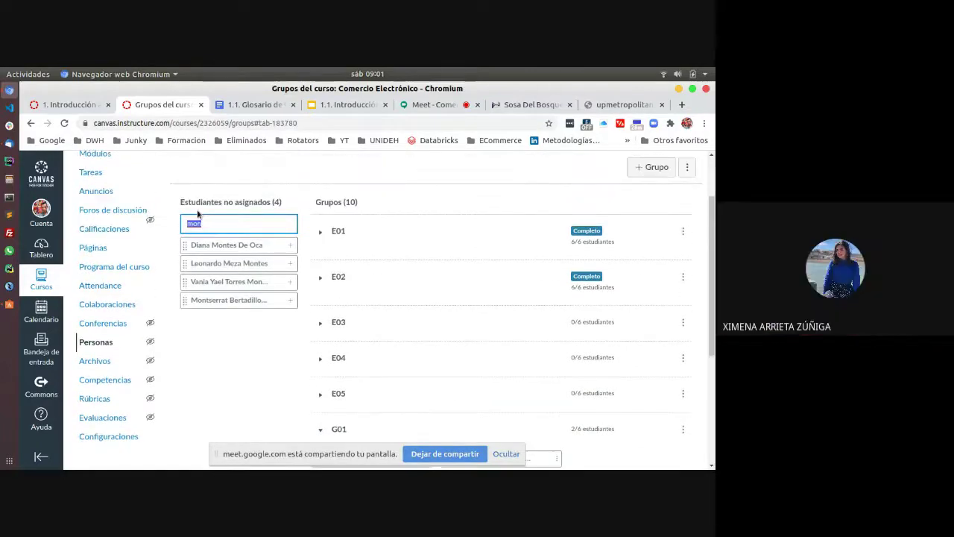
scroll(212, 226, "down", 3)
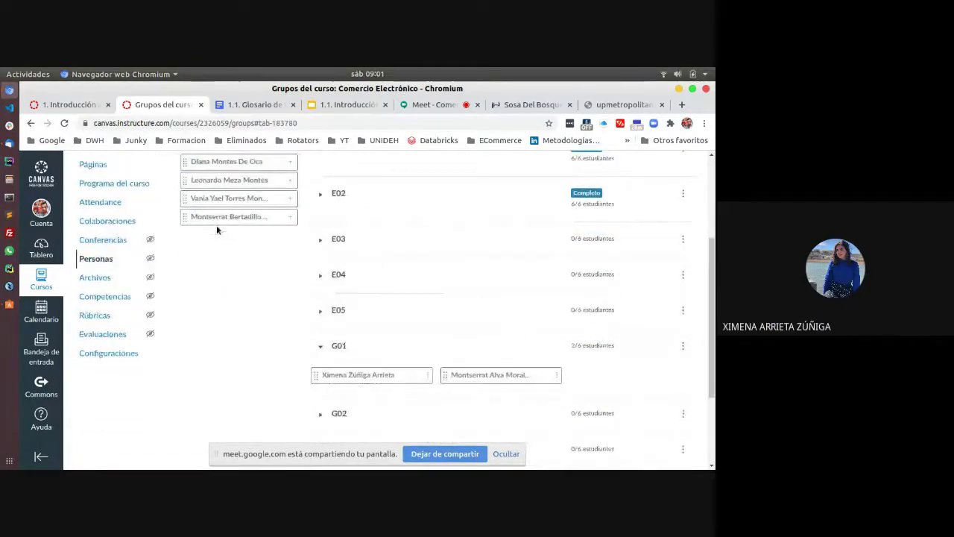
scroll(217, 230, "up", 1)
key("BackSpace")
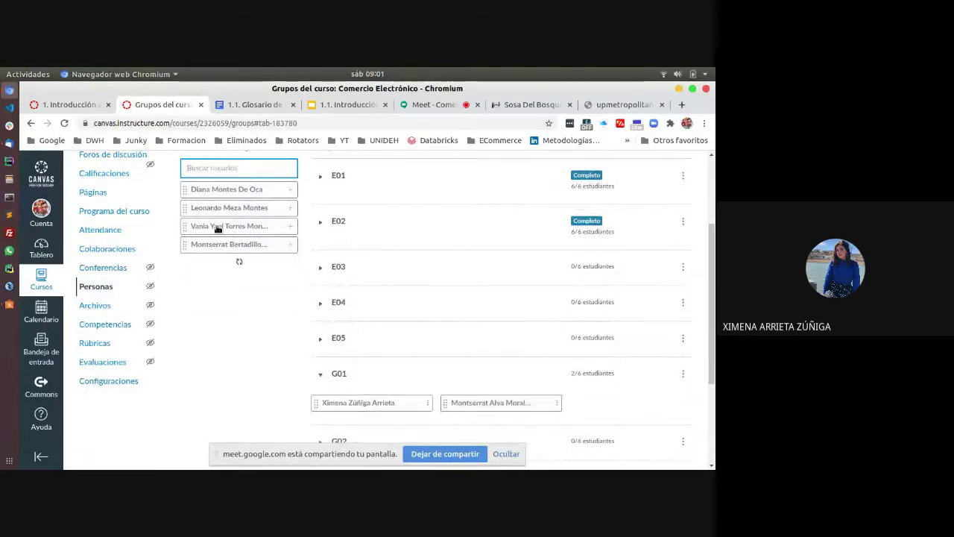
type("ye")
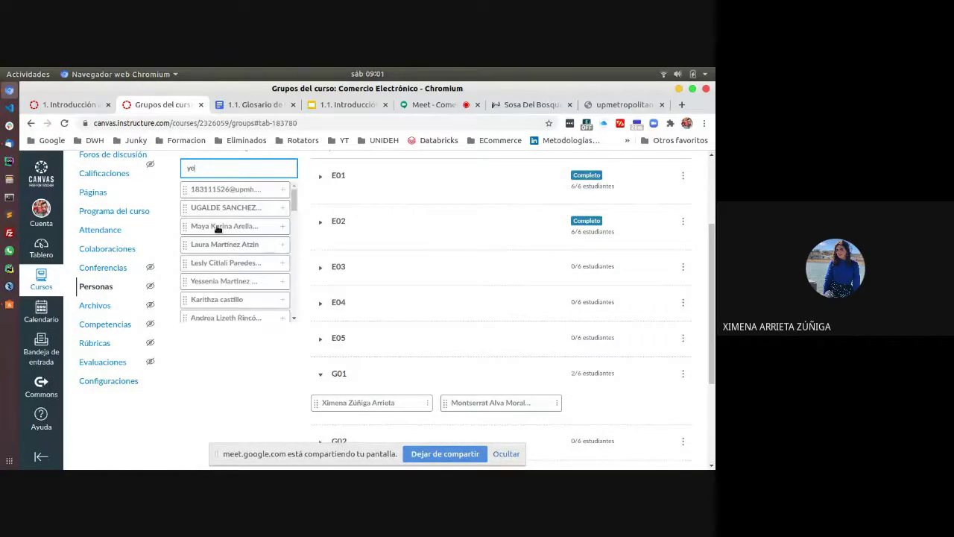
type("i")
key("BackSpace")
key("BackSpace")
key("BackSpace")
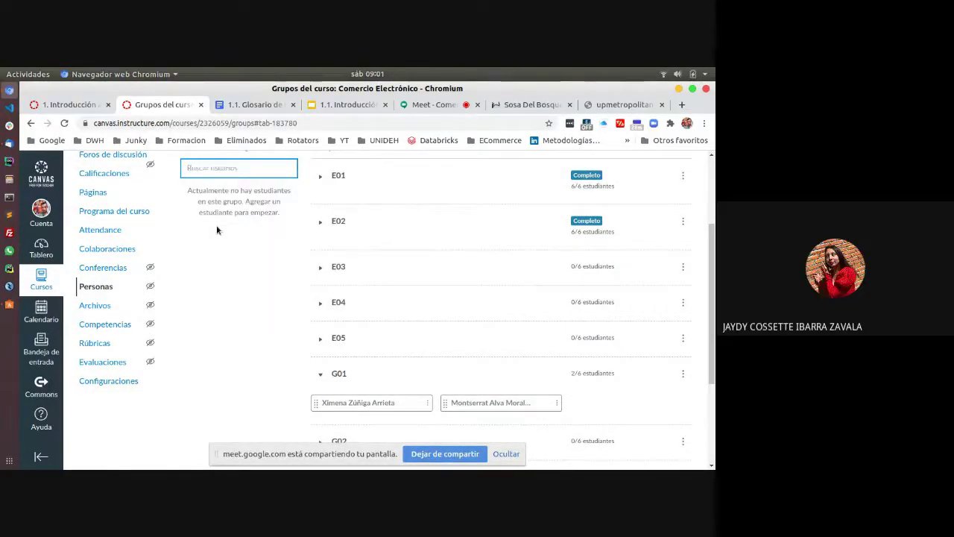
type("Je")
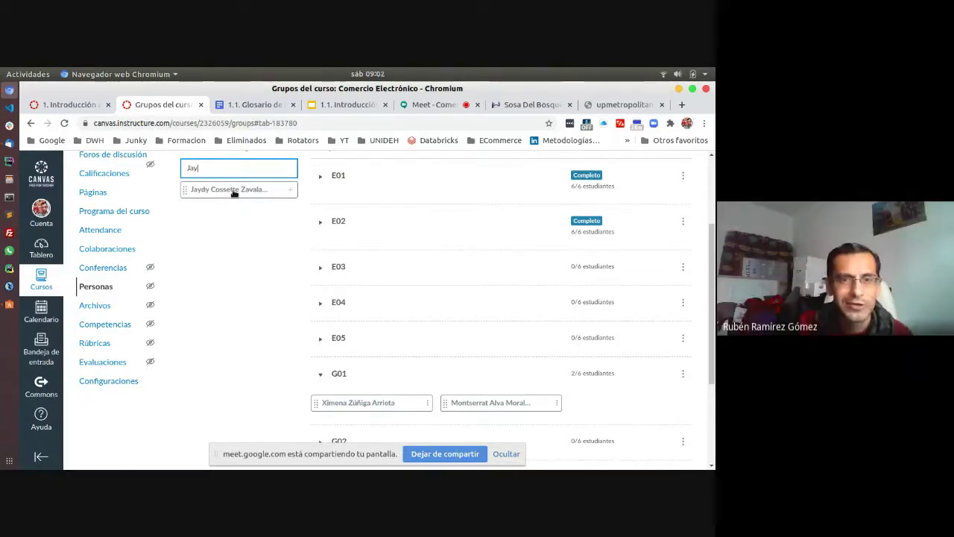
left_click_drag(235, 193, 622, 402)
double_click(210, 164)
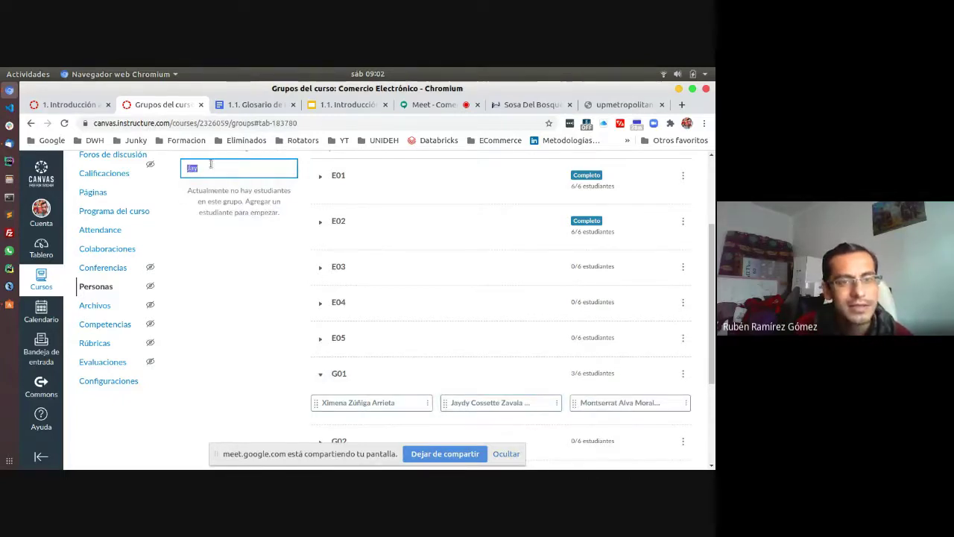
Add a fourth searched student to G01, clear the search, and hide the Meet sharing bar.
key("BackSpace")
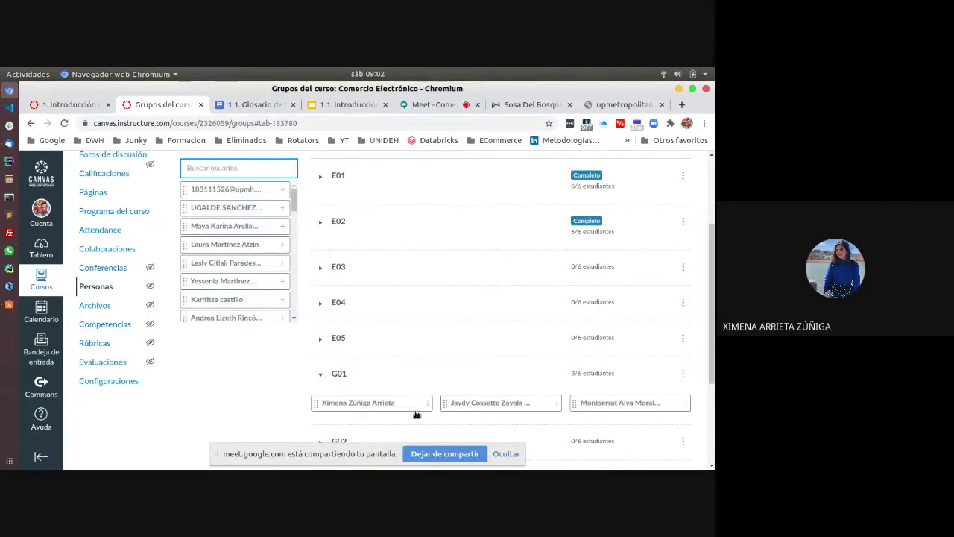
type("ani")
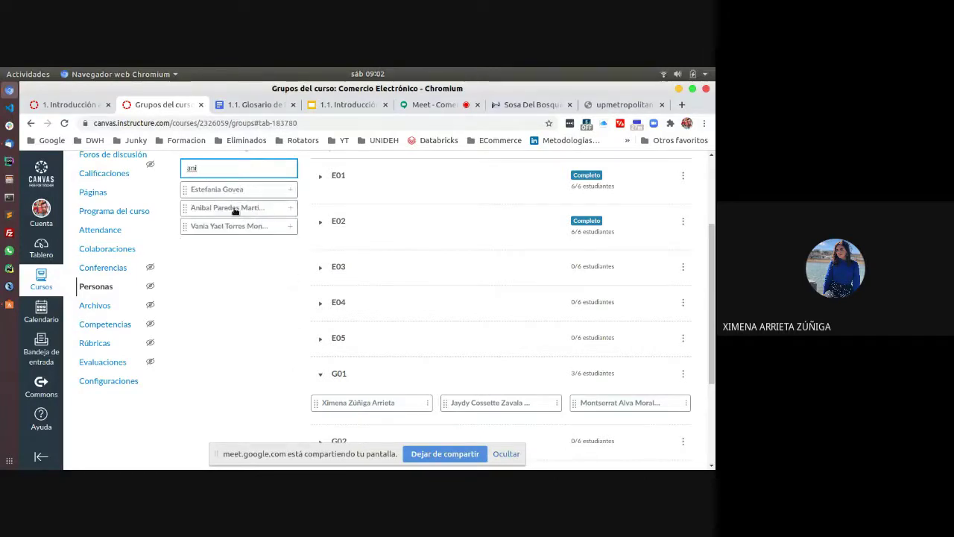
left_click_drag(236, 209, 594, 413)
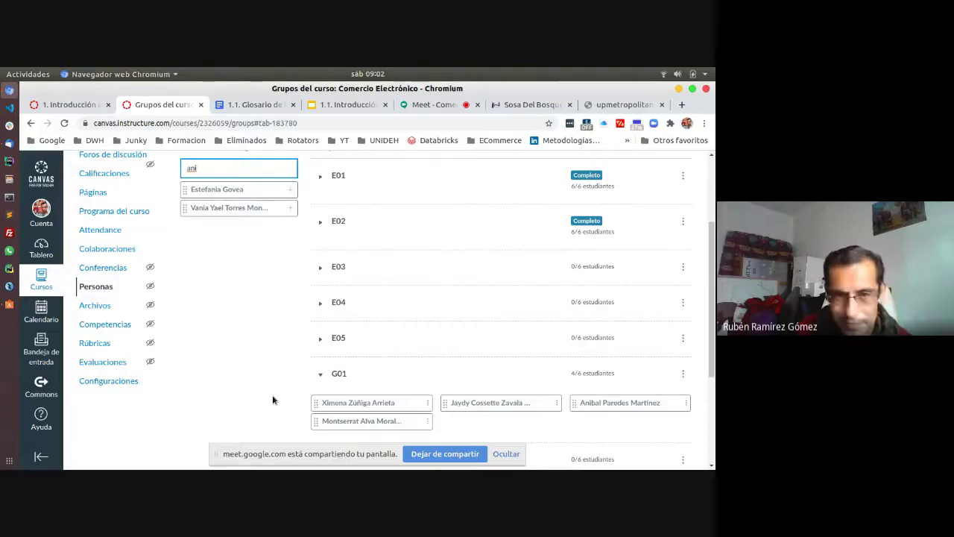
double_click(250, 170)
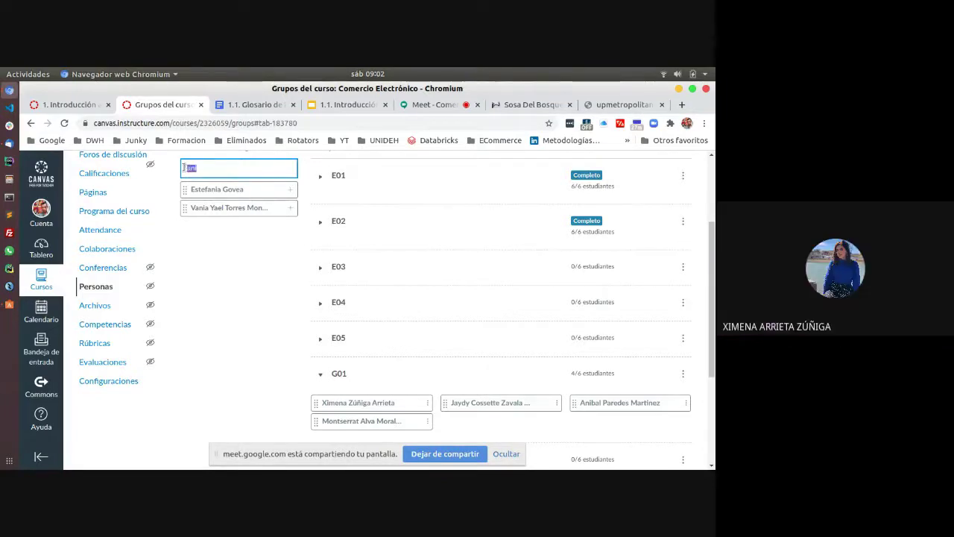
key("BackSpace")
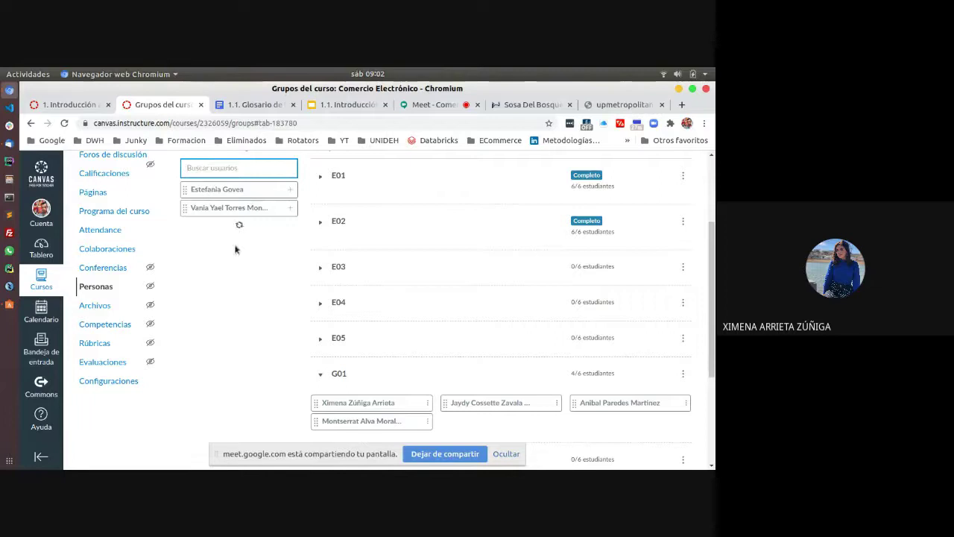
left_click(512, 460)
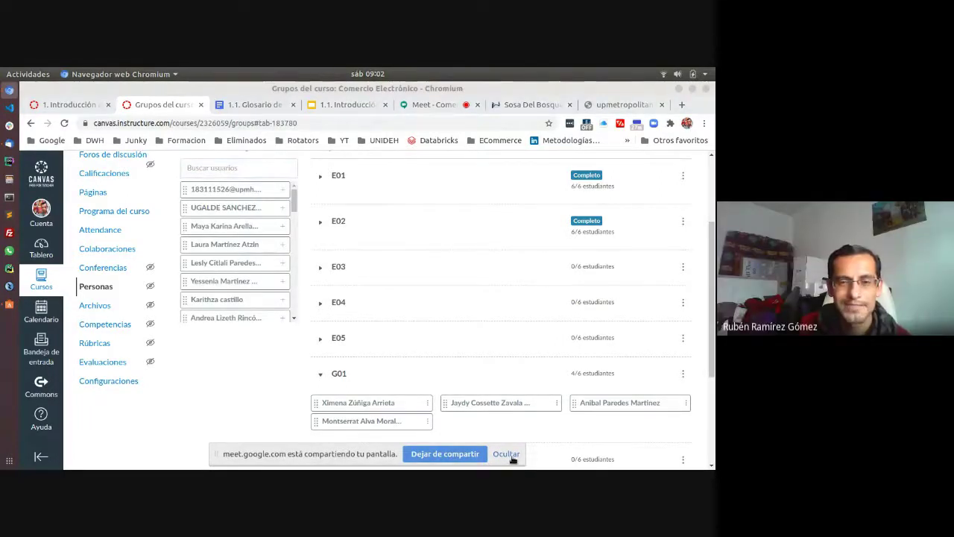
left_click(512, 458)
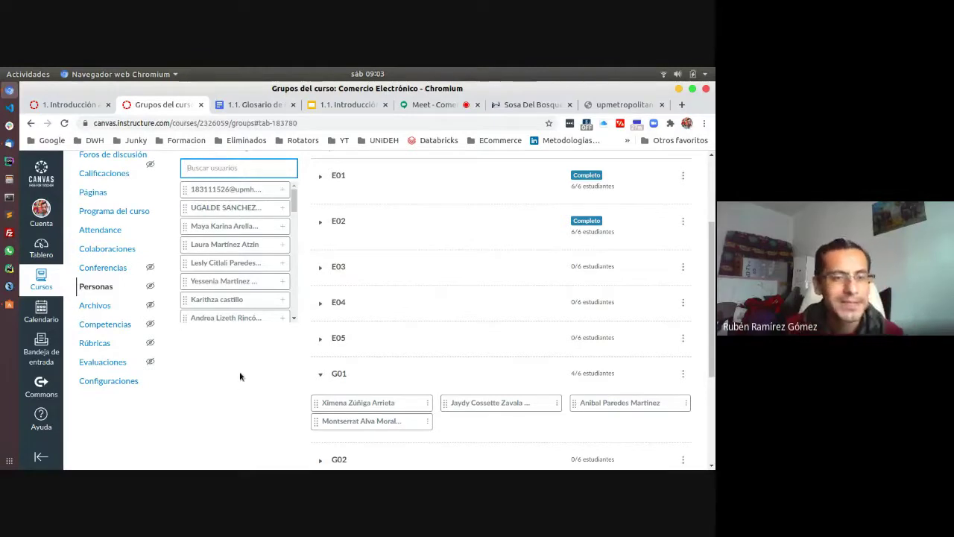
Collapse G01, drag two searched students into G02, and expand G02.
left_click(323, 377)
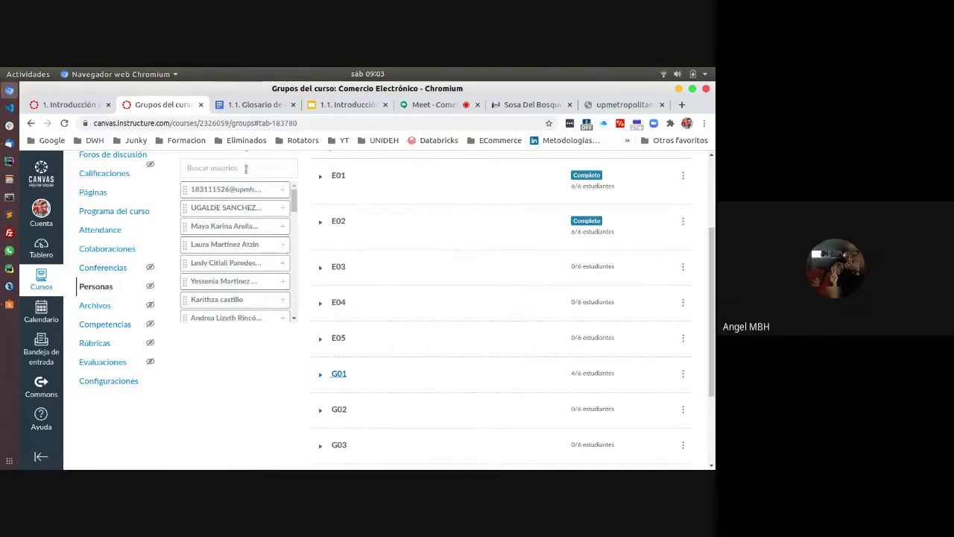
left_click(245, 169)
type("b")
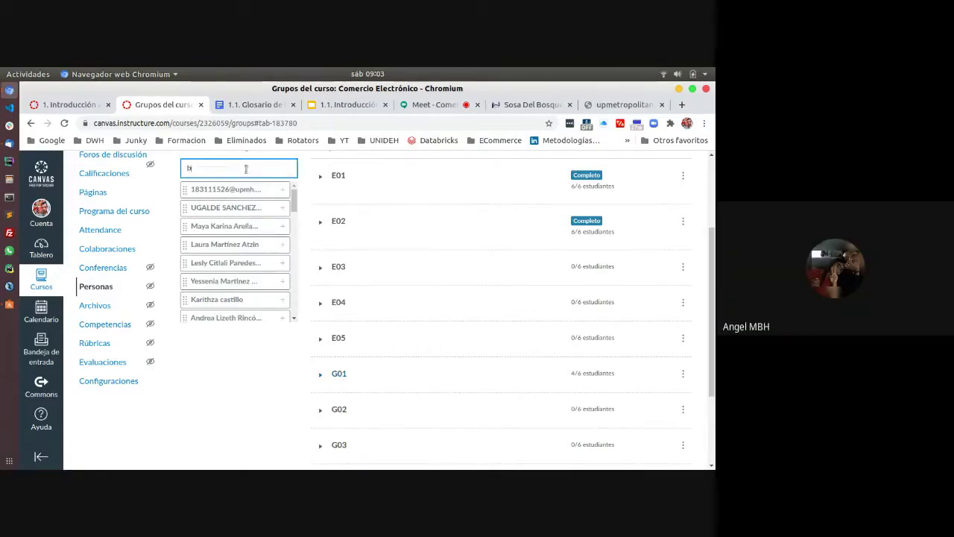
type("añ")
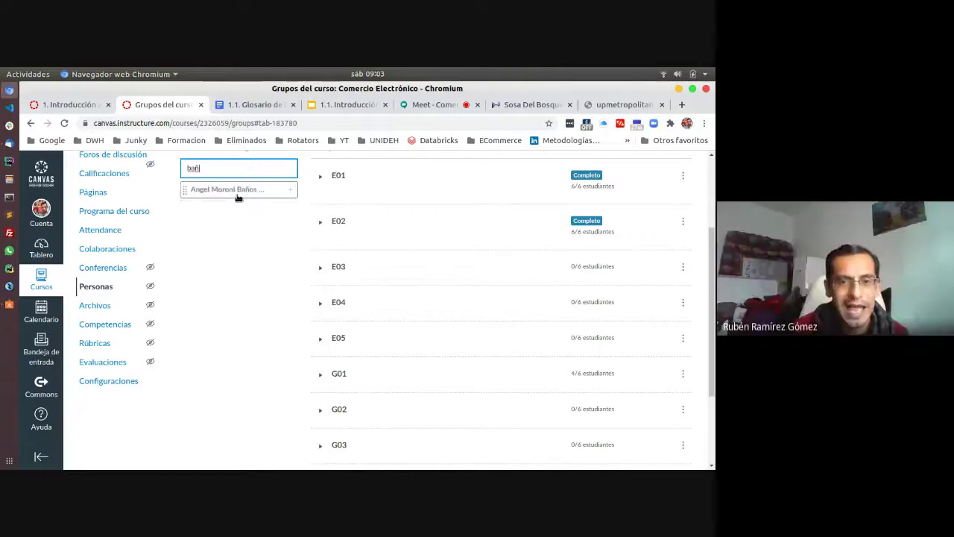
left_click_drag(235, 191, 402, 419)
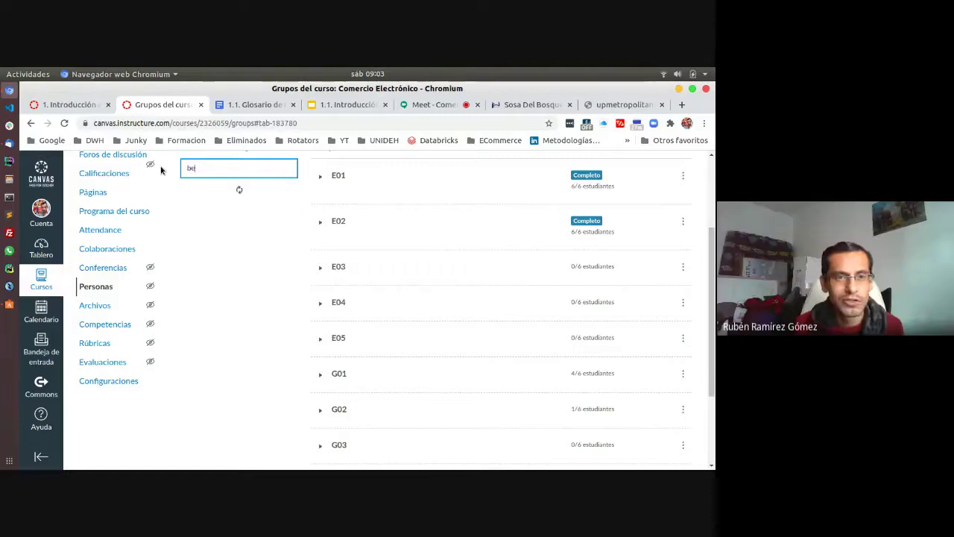
type("rr")
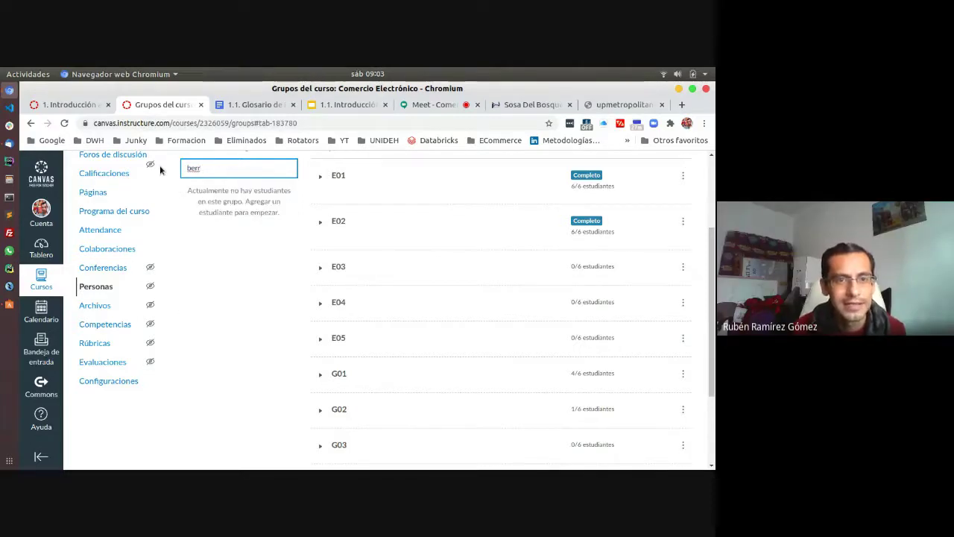
key("BackSpace")
left_click_drag(227, 213, 389, 414)
left_click(329, 412)
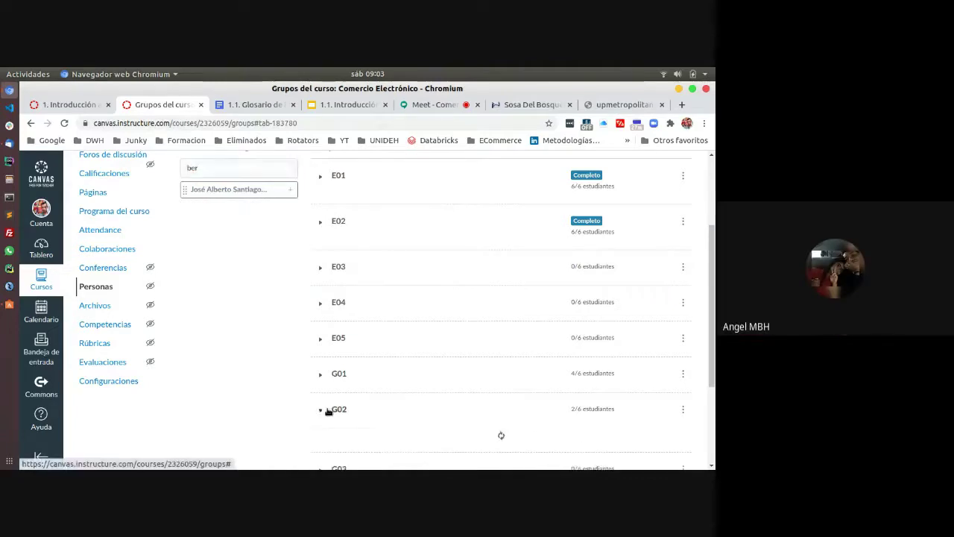
Drag three more searched students into G02, bringing it to 5 of 6, then collapse it.
left_click(190, 166)
double_click(190, 166)
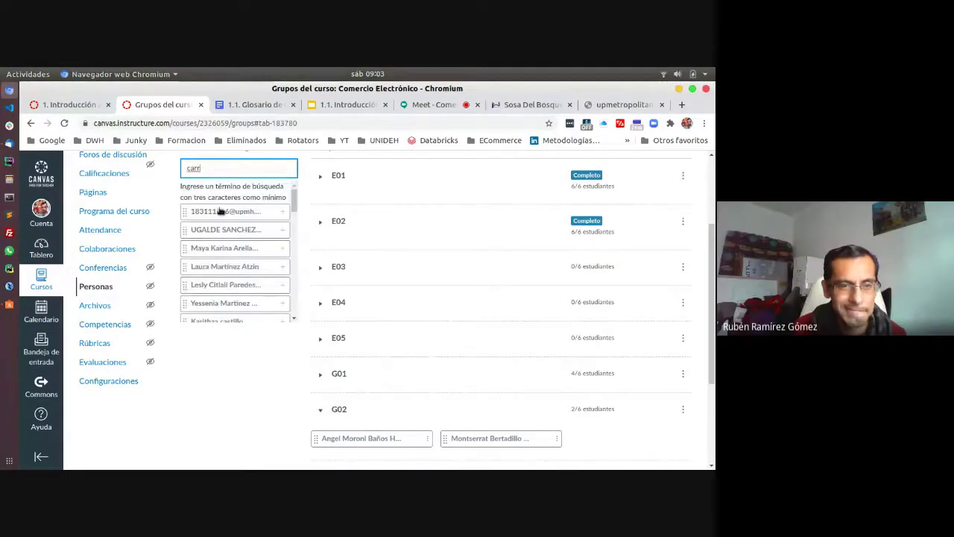
type("a")
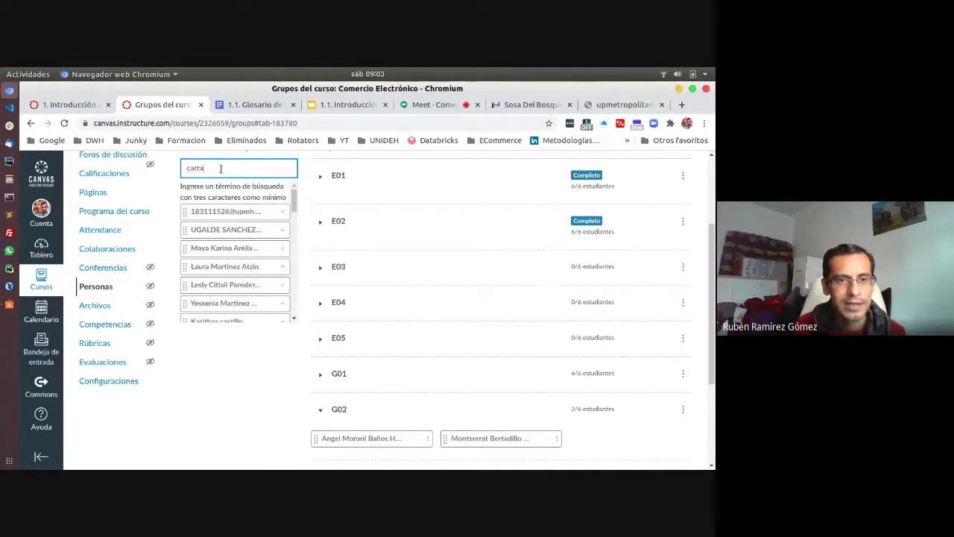
left_click_drag(228, 189, 591, 446)
left_click_drag(219, 168, 161, 173)
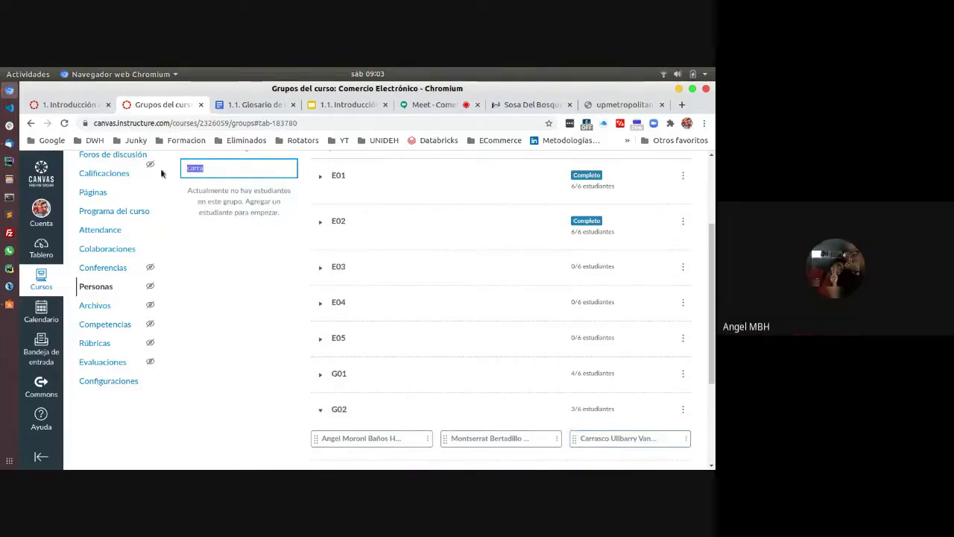
type("ville")
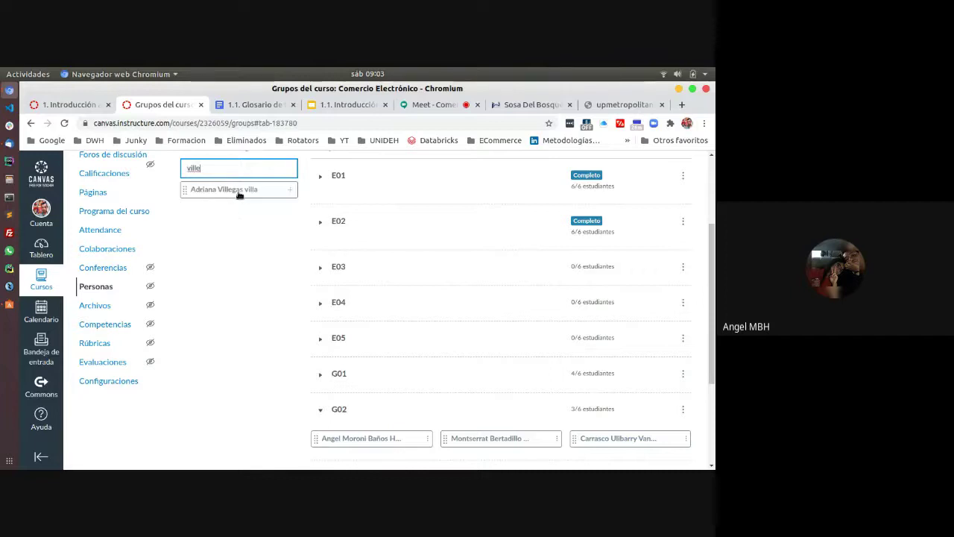
left_click_drag(238, 192, 547, 425)
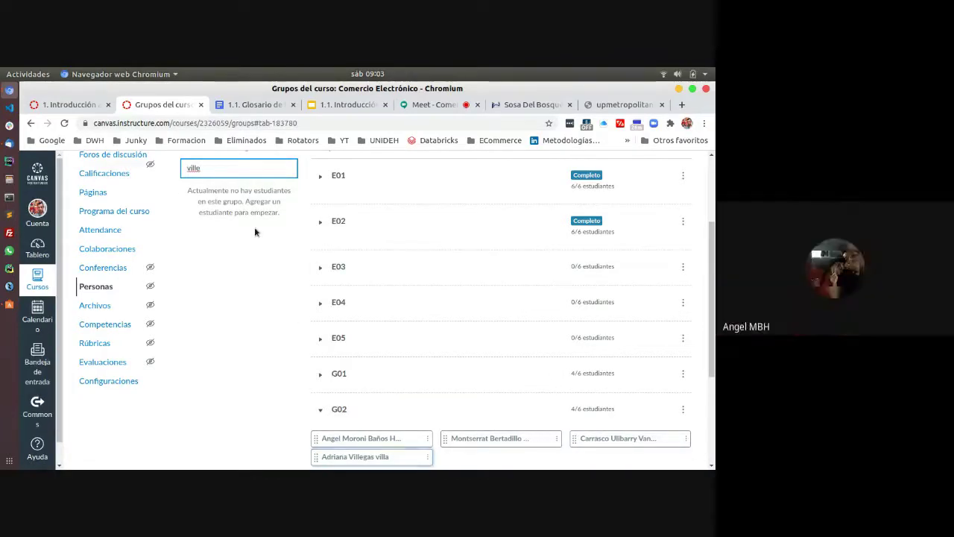
double_click(187, 168)
type("valle")
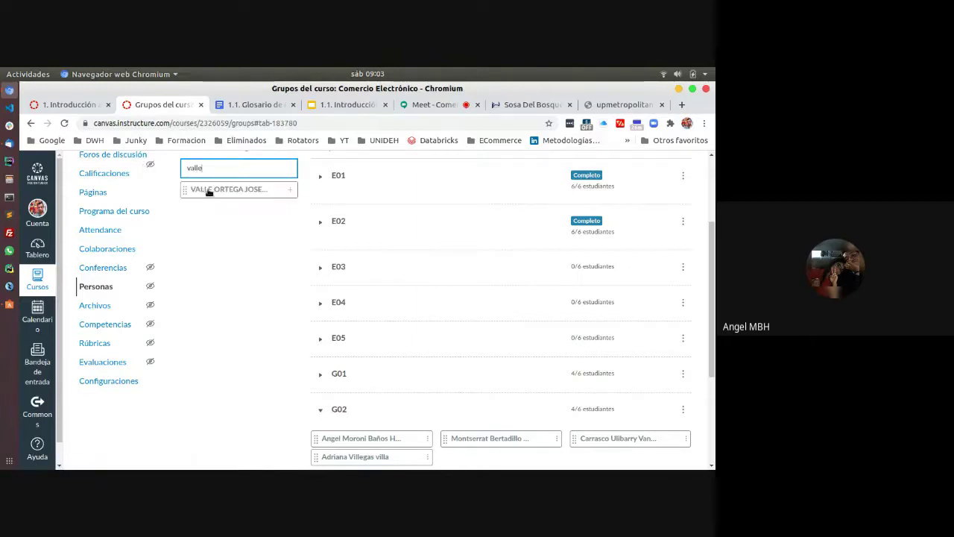
left_click_drag(206, 189, 478, 453)
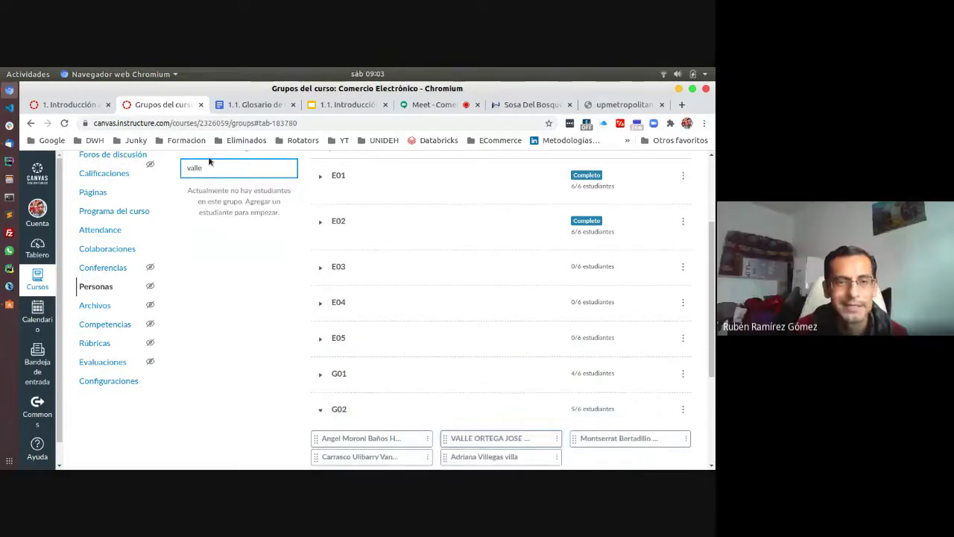
left_click(334, 411)
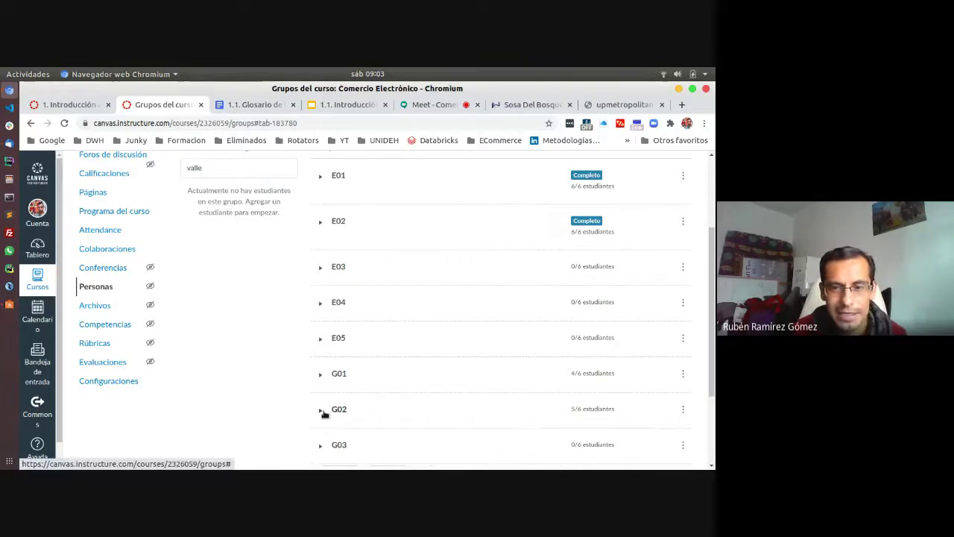
Clear the search and drag a matching student into G03 as its first member.
left_click(225, 164)
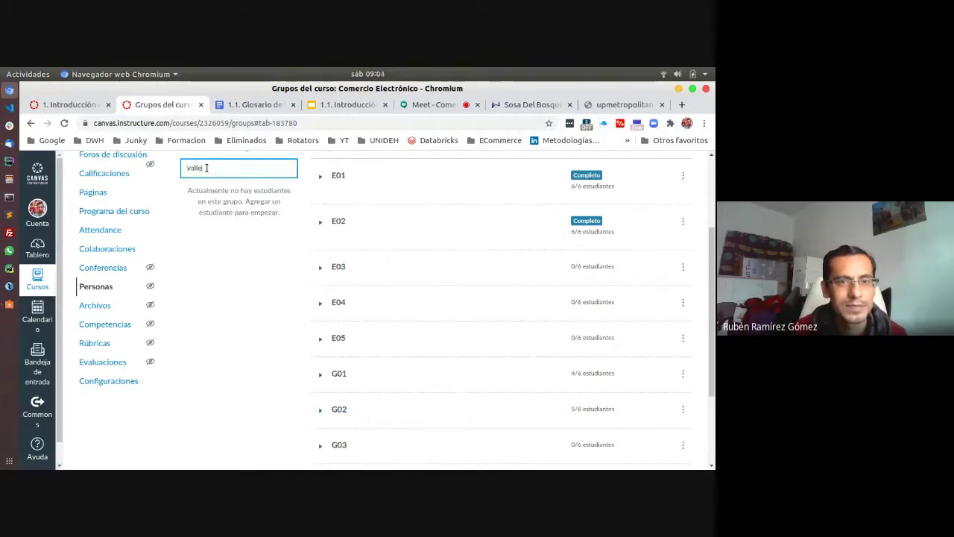
double_click(207, 168)
key("BackSpace")
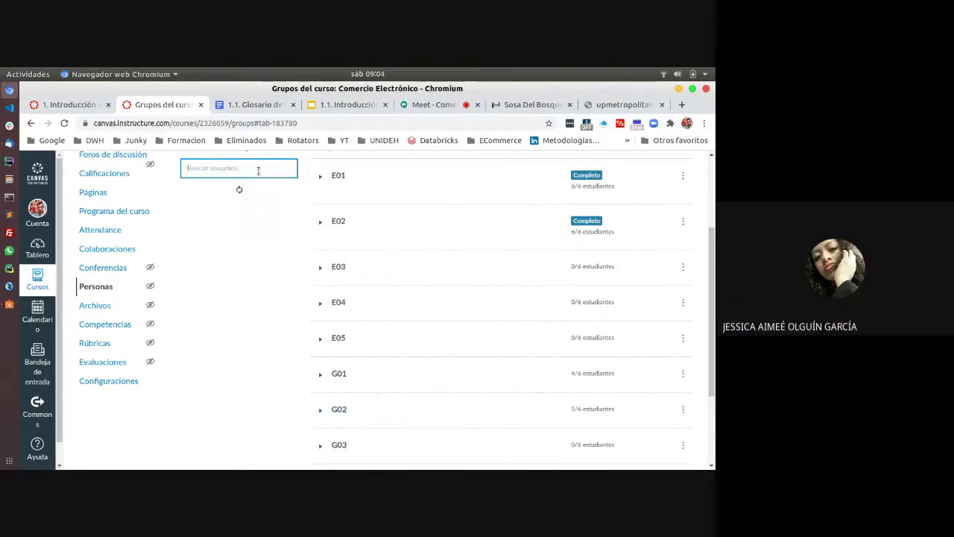
type("mon")
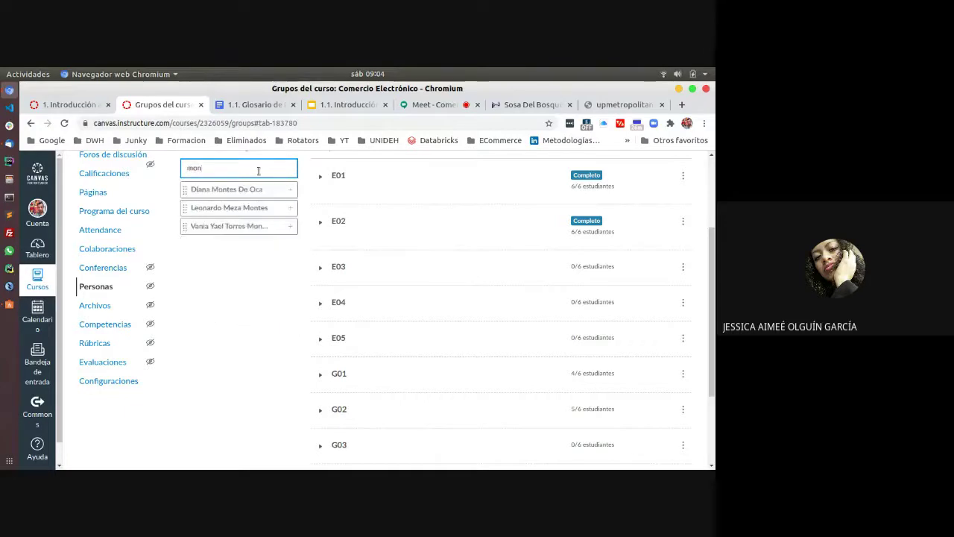
left_click_drag(240, 193, 418, 449)
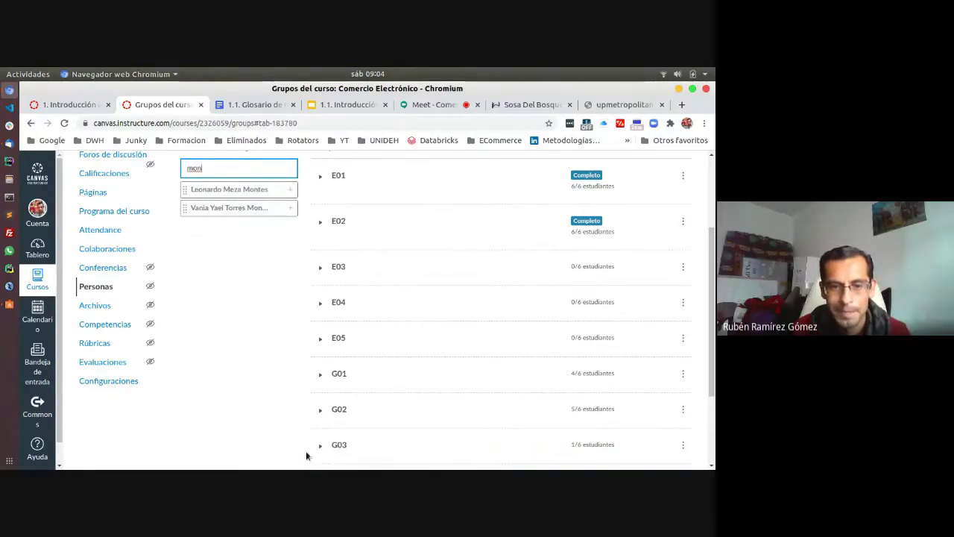
left_click(321, 445)
Search and drag two more students into group G03.
double_click(254, 175)
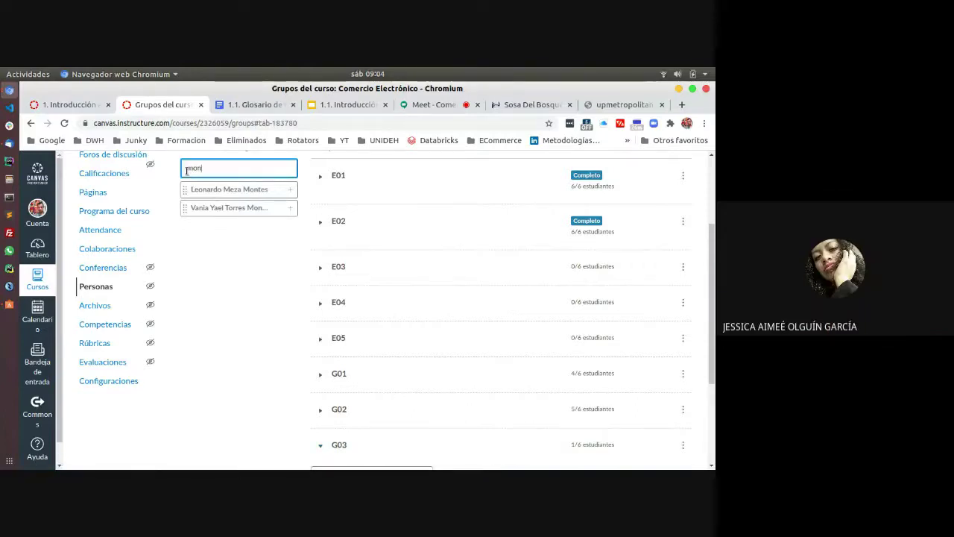
type("auro")
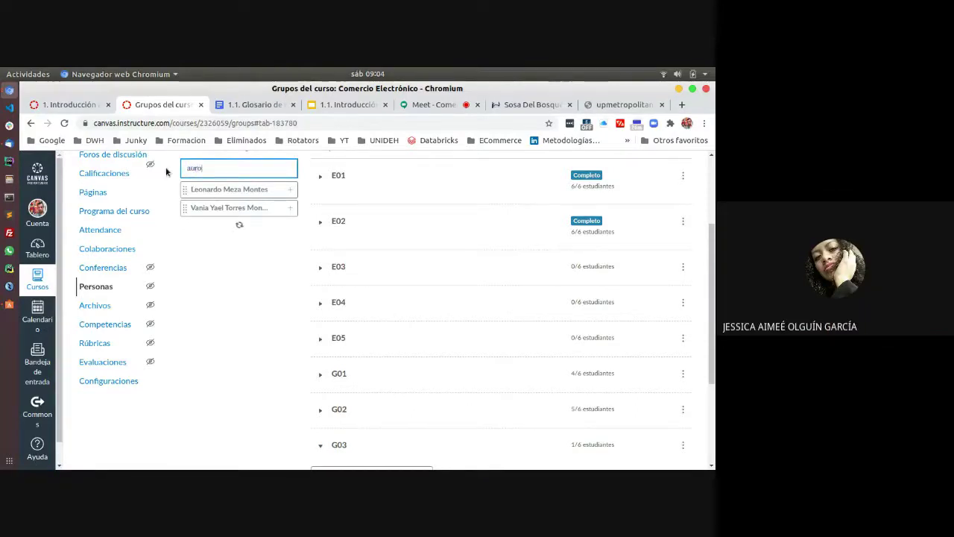
left_click_drag(224, 190, 370, 452)
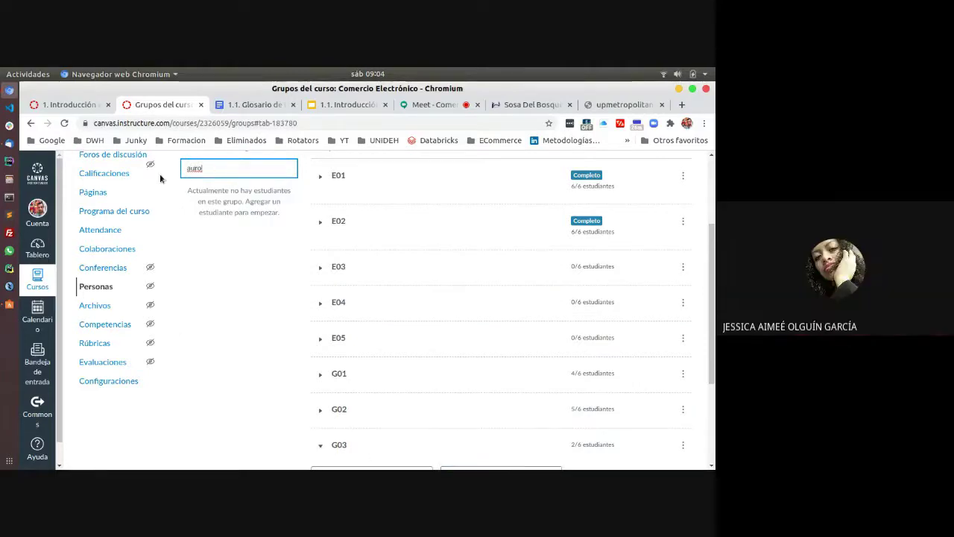
double_click(184, 169)
type("ale")
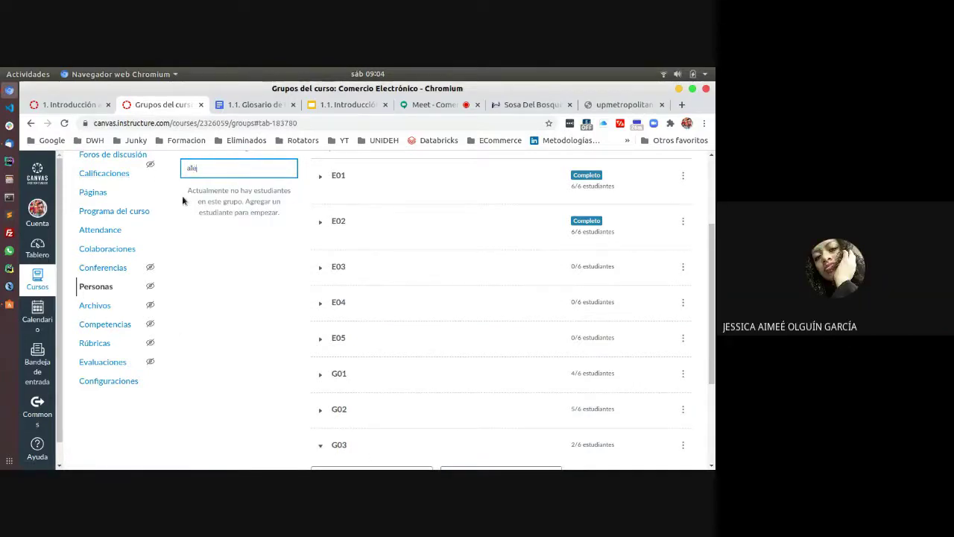
type("x")
left_click_drag(254, 196, 445, 346)
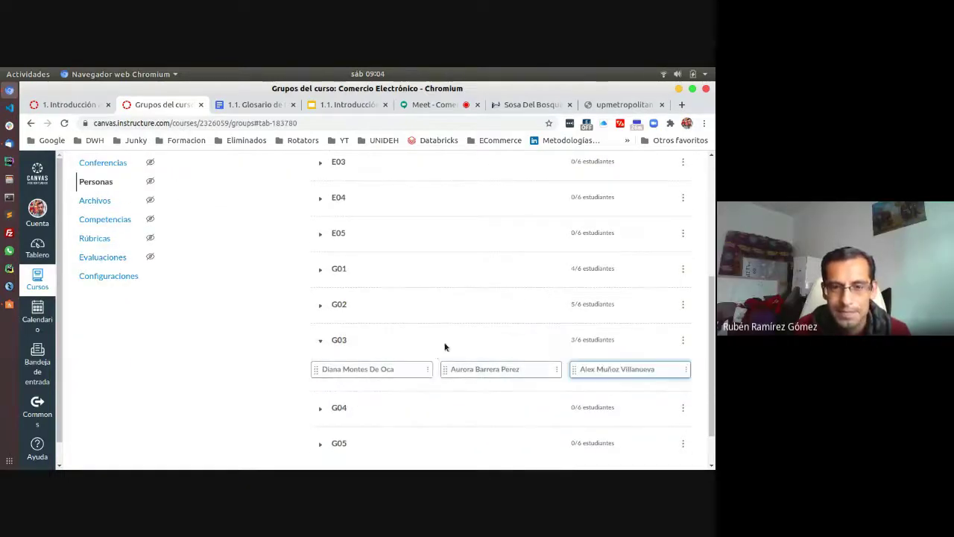
scroll(271, 335, "up", 2)
scroll(269, 326, "up", 1)
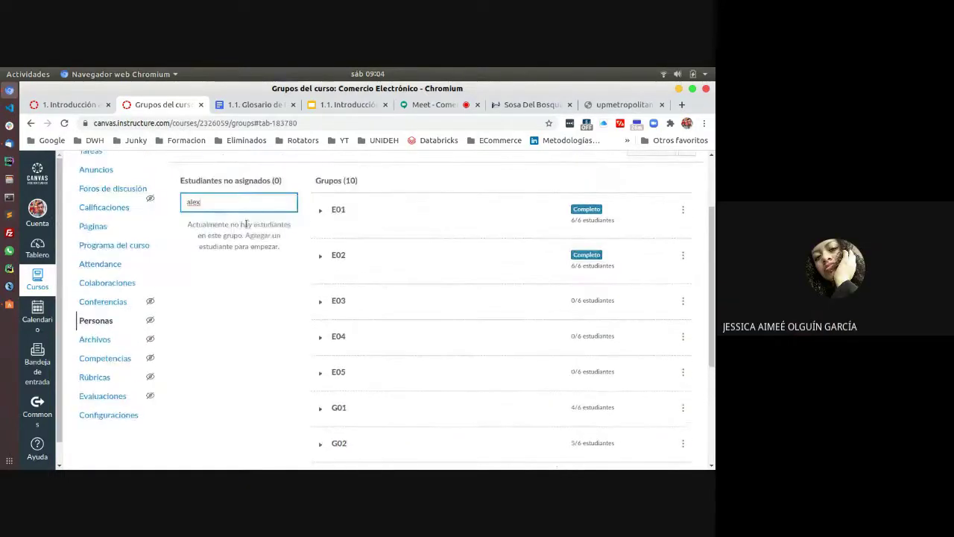
Add two further students to G03, clearing the search between them.
type("s")
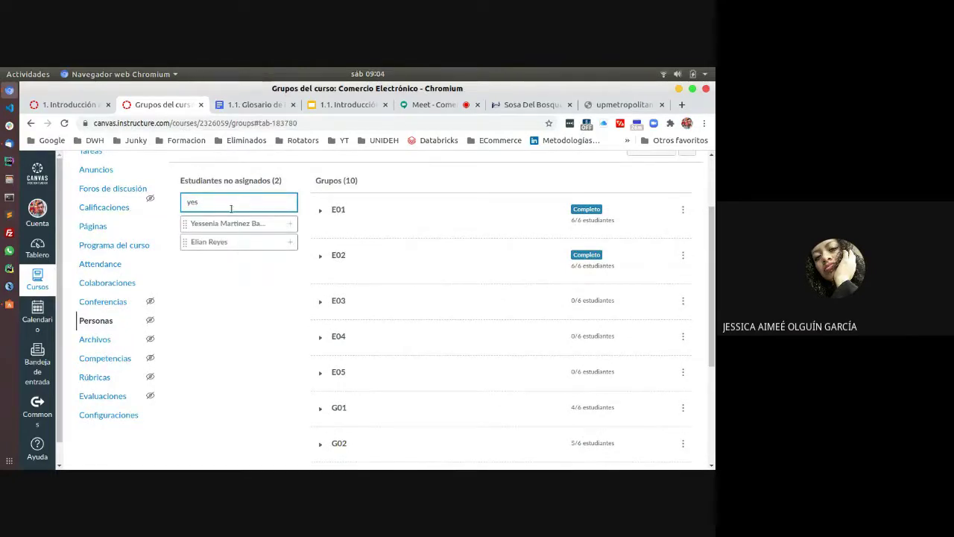
key("ctrl+a")
type("jes")
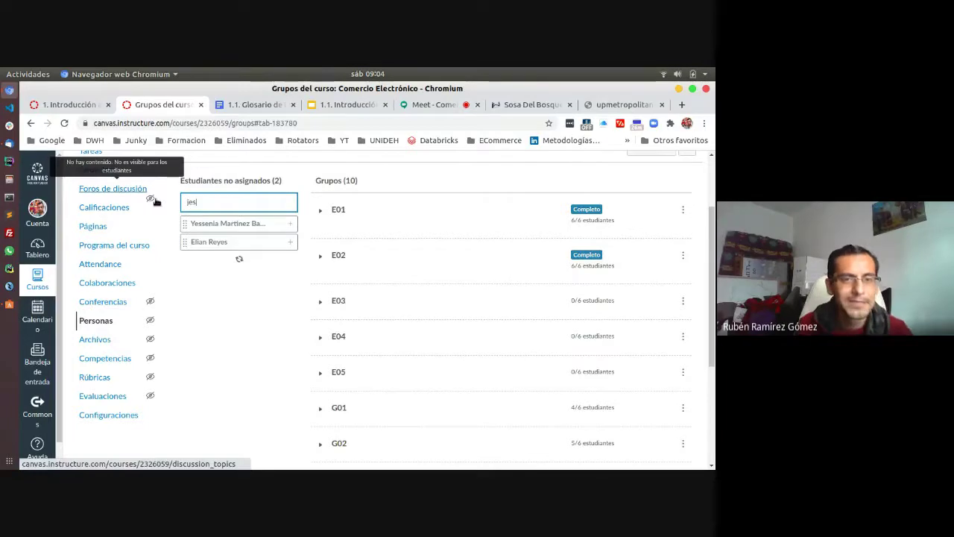
scroll(226, 234, "down", 2)
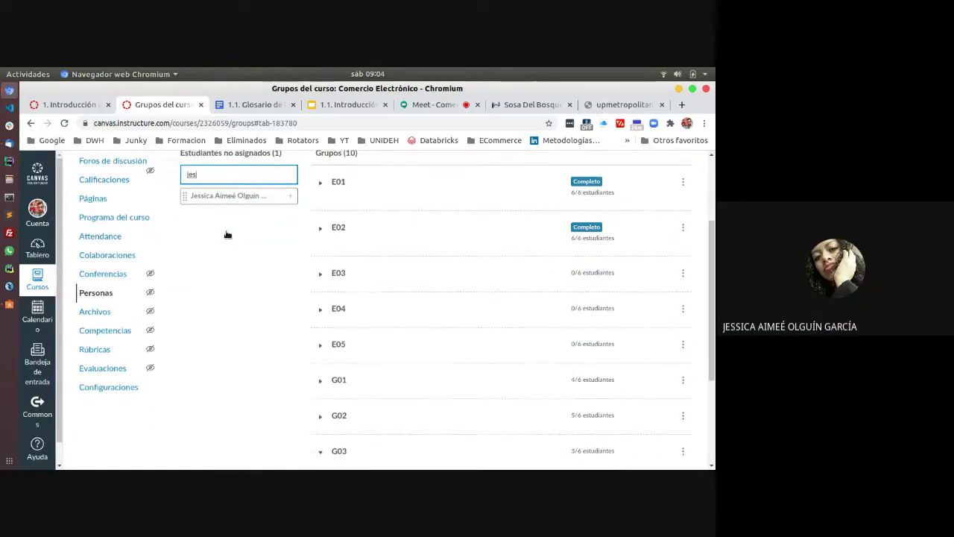
left_click_drag(241, 171, 448, 438)
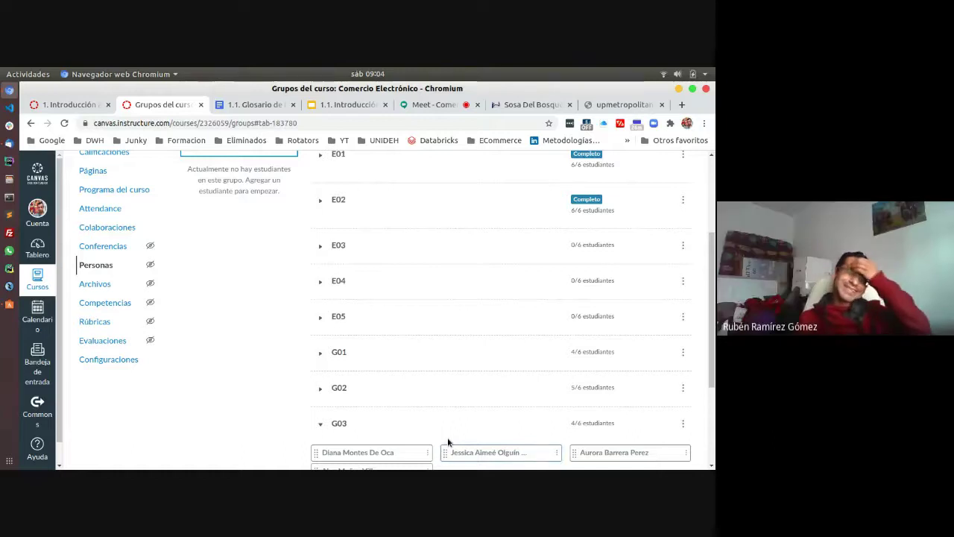
scroll(235, 339, "up", 1)
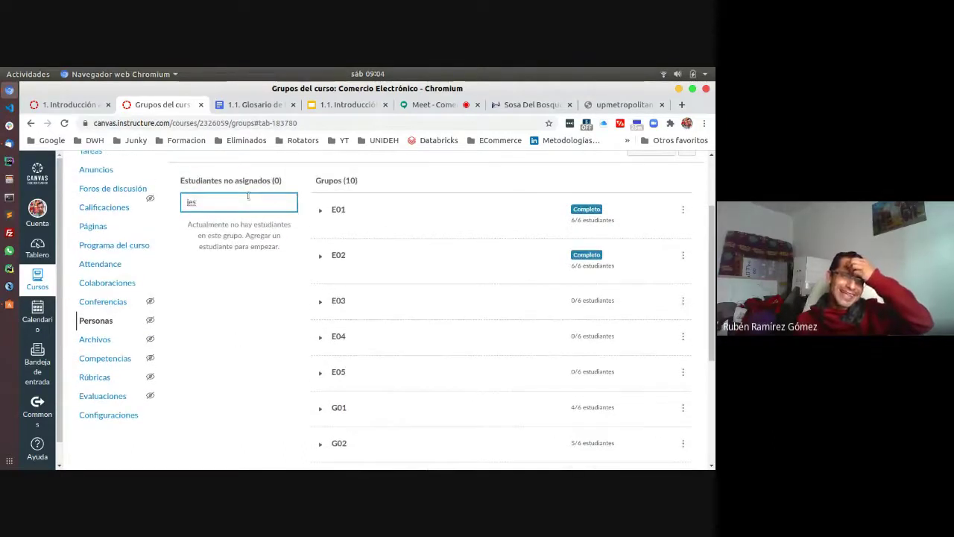
double_click(232, 204)
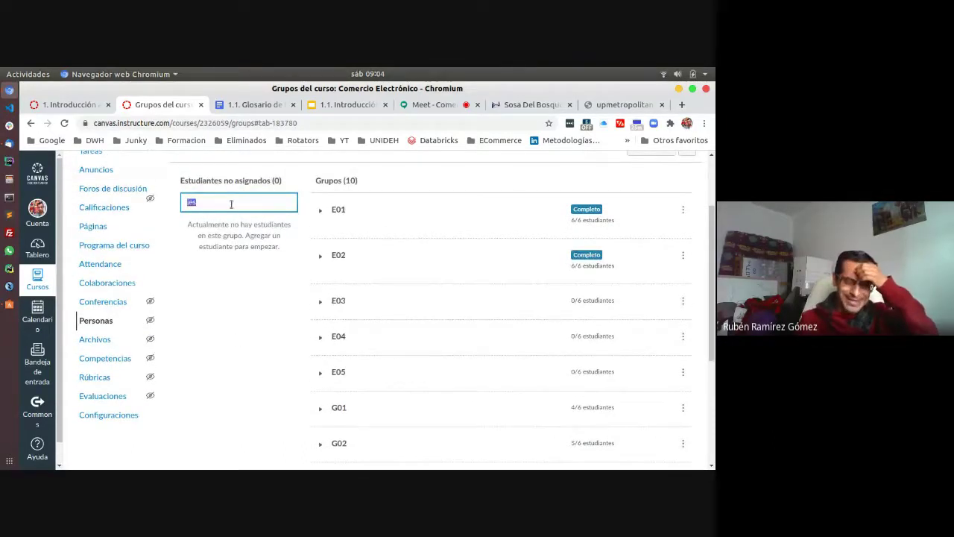
key("BackSpace")
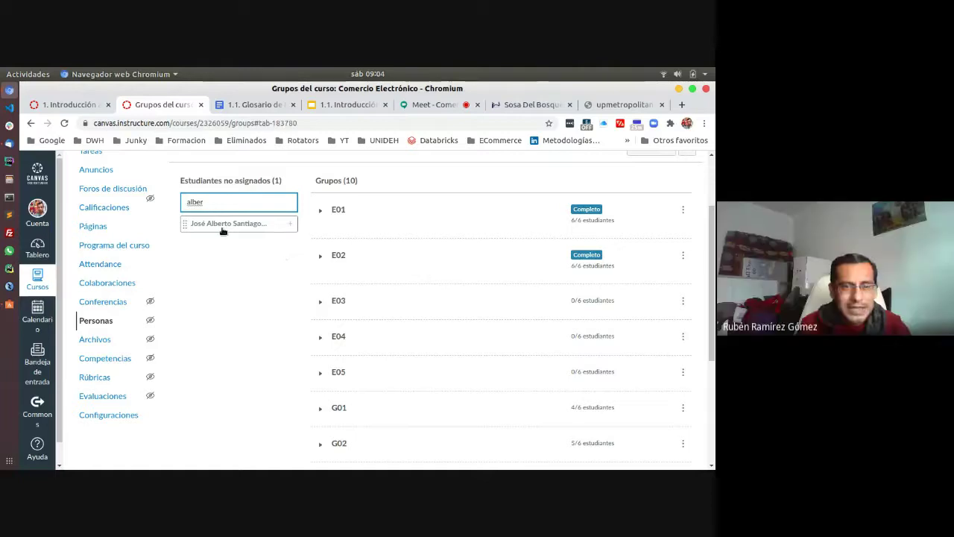
scroll(221, 228, "down", 3)
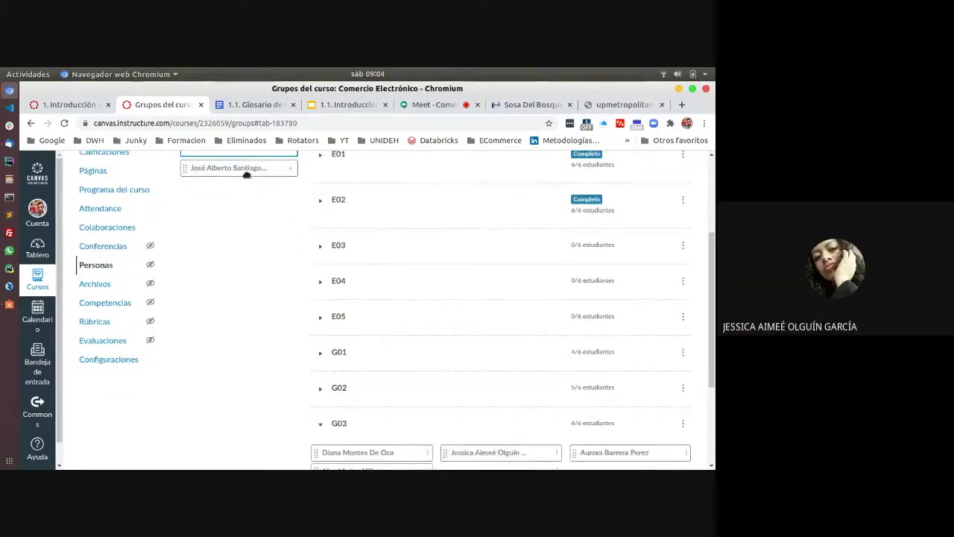
left_click_drag(246, 173, 440, 432)
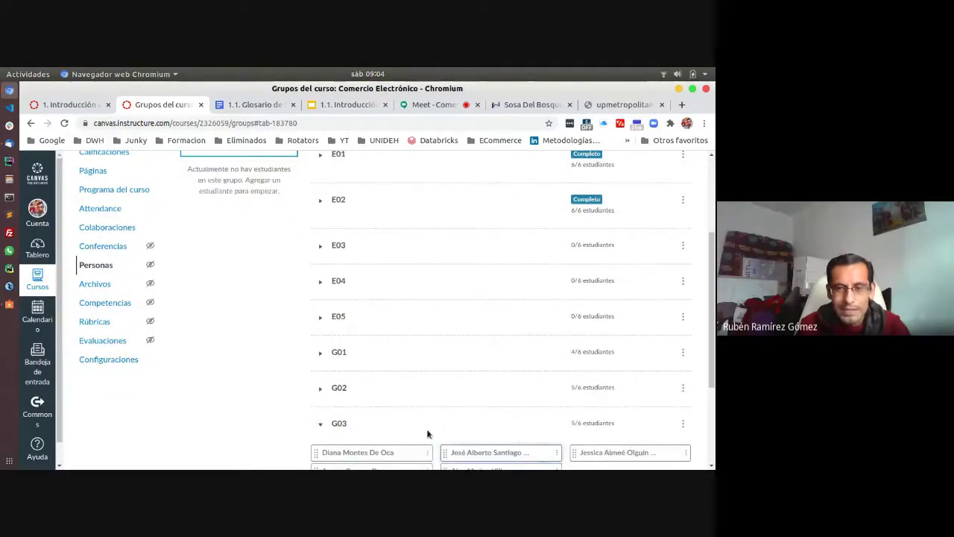
Drag the last student into G03 to complete it at 6/6, then collapse it.
scroll(386, 420, "down", 3)
scroll(385, 420, "up", 3)
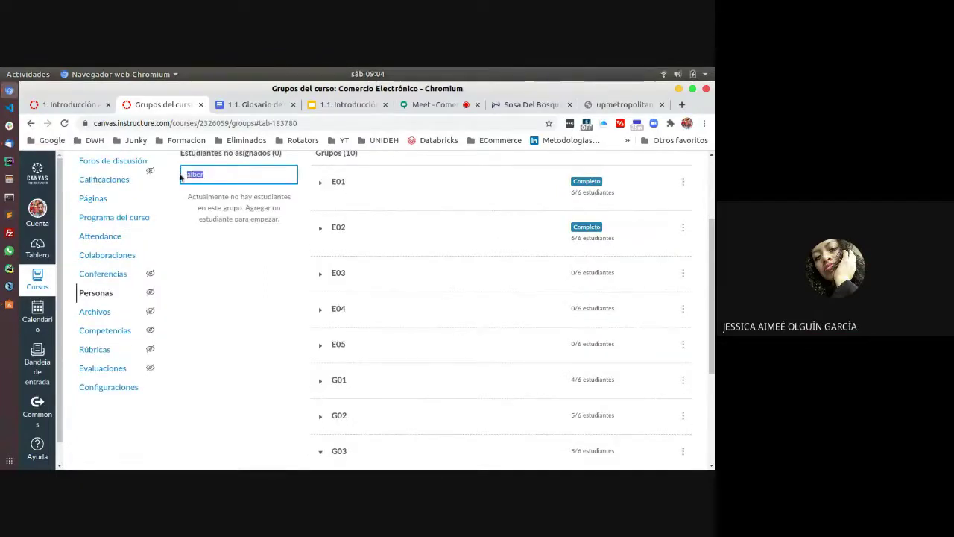
type("juan")
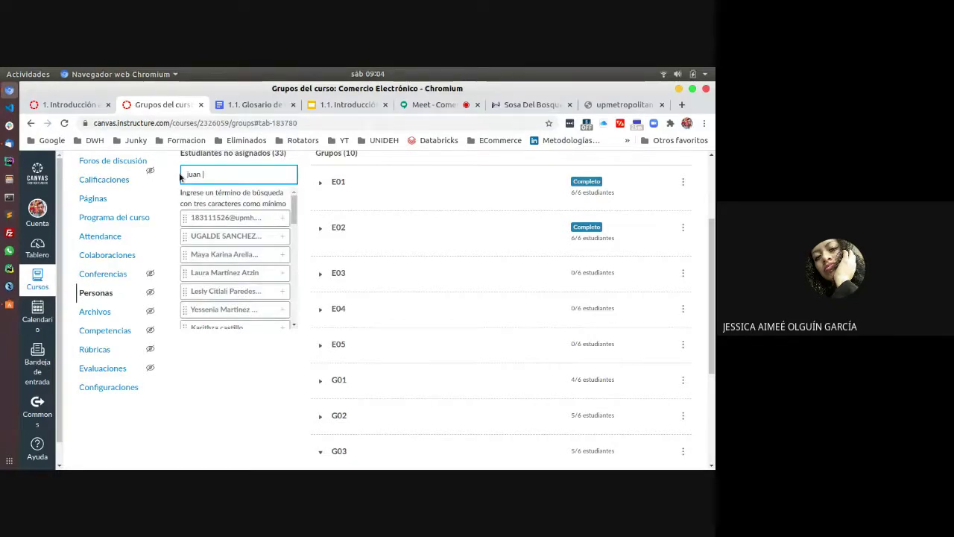
type(" jso")
key("BackSpace")
key("BackSpace")
type("o")
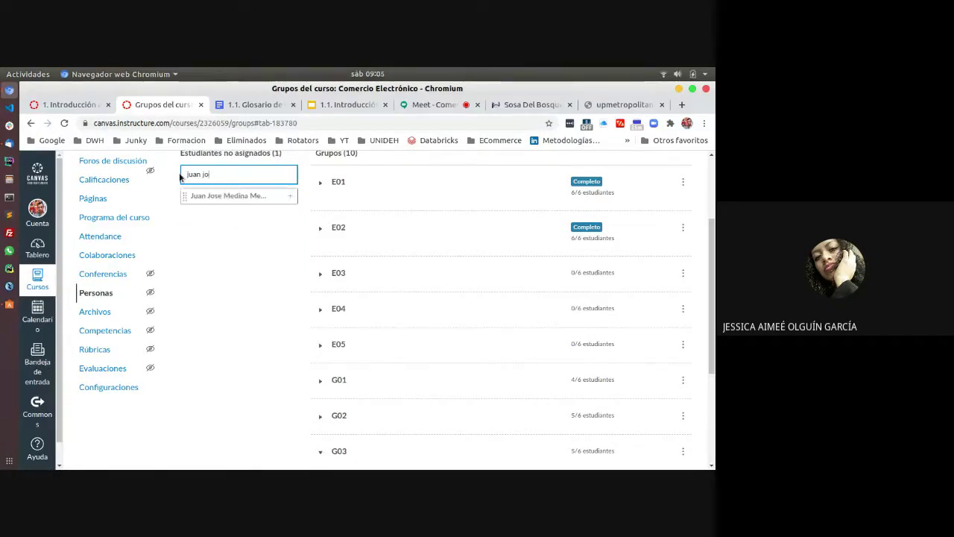
scroll(260, 197, "down", 1)
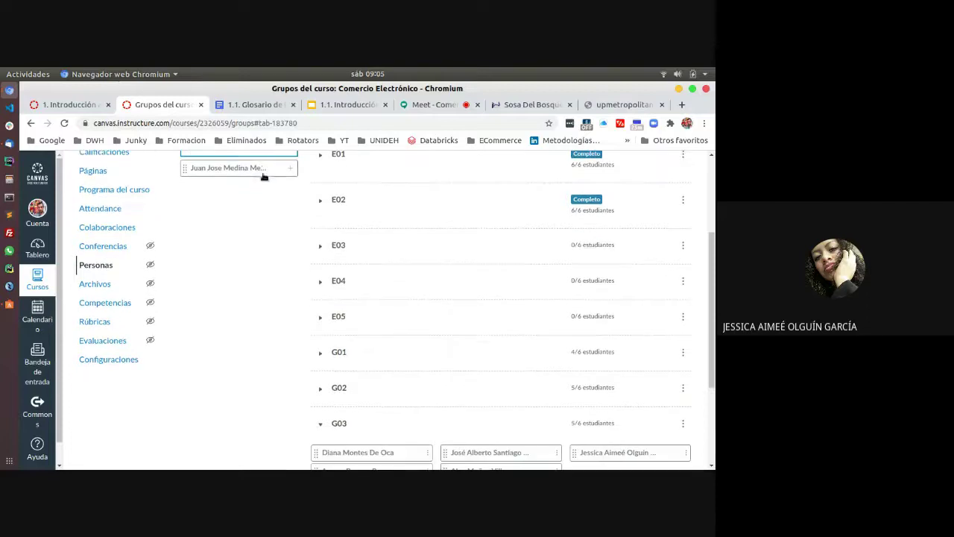
left_click_drag(264, 168, 487, 432)
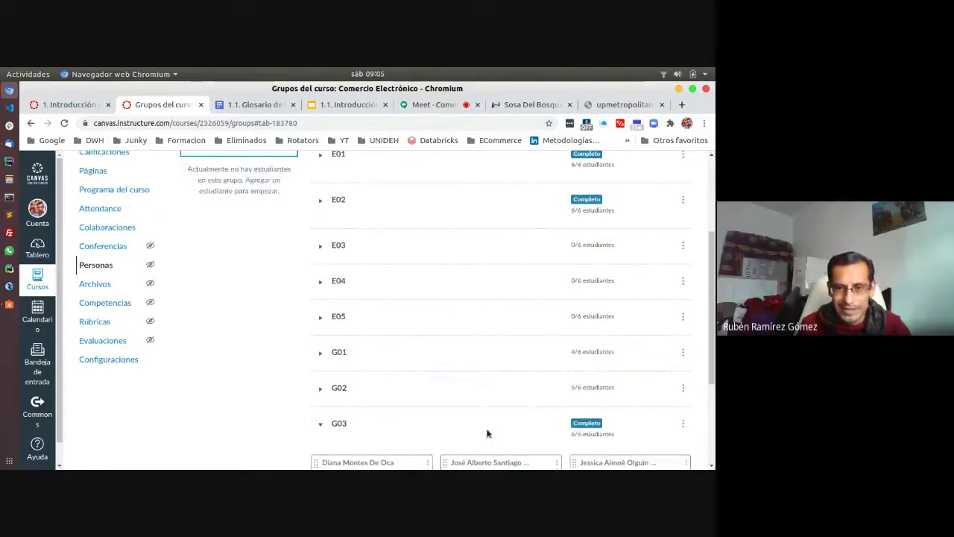
left_click(320, 425)
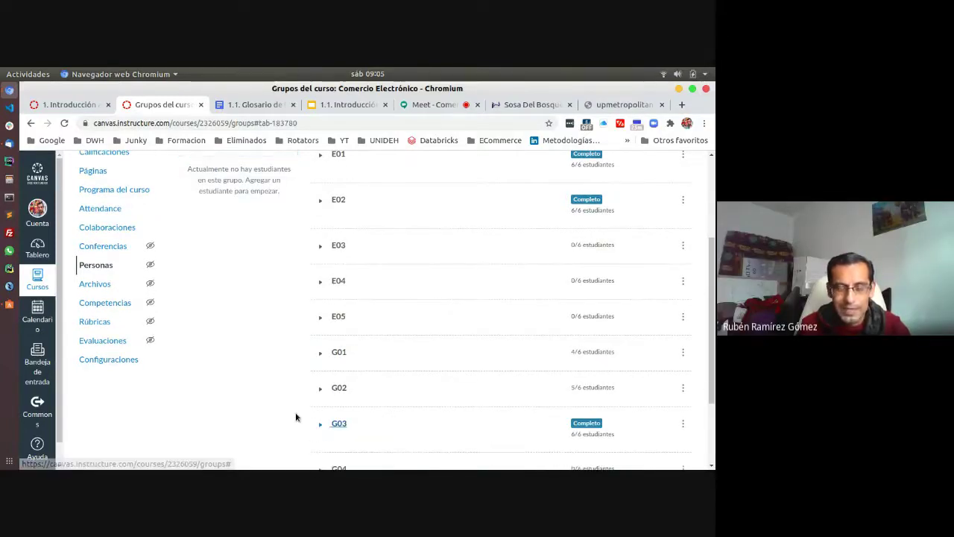
Clear the old search, drag two students into G04, and expand its member list.
scroll(283, 343, "up", 2)
key("ctrl+a")
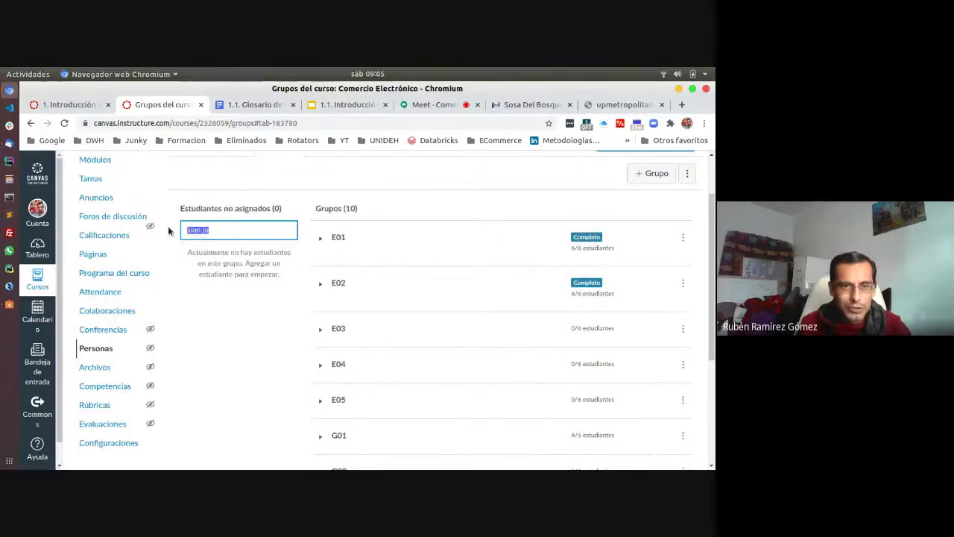
key("BackSpace")
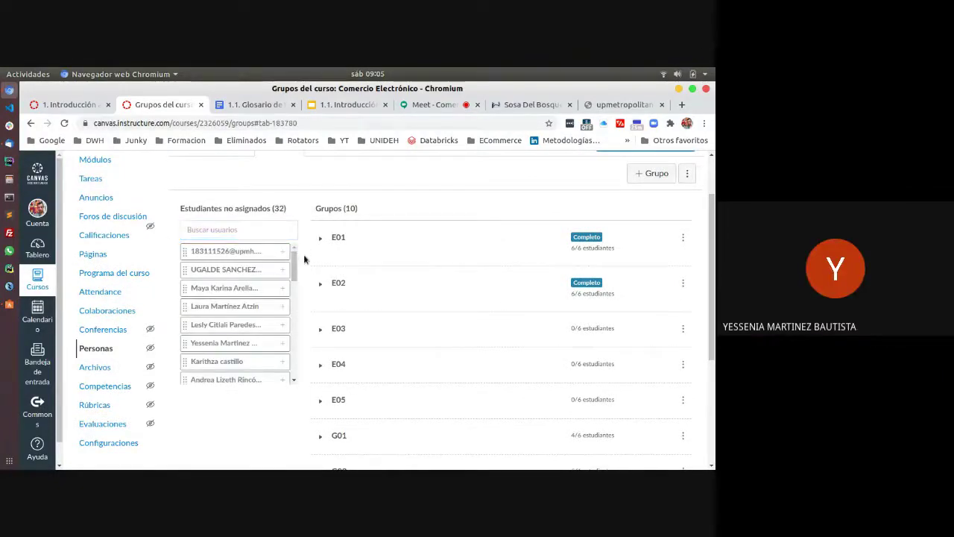
scroll(303, 259, "down", 1)
left_click(247, 199)
type("ali")
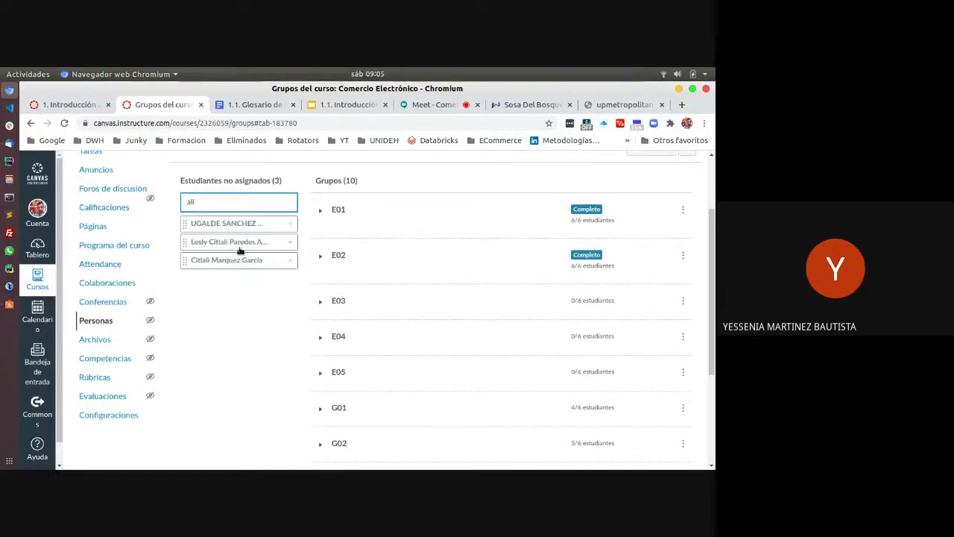
left_click_drag(297, 256, 487, 363)
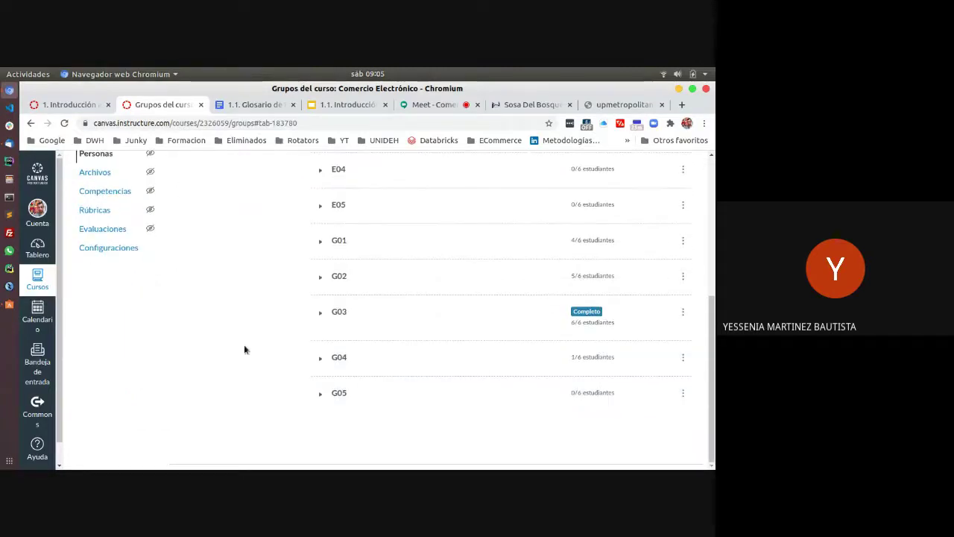
left_click(333, 357)
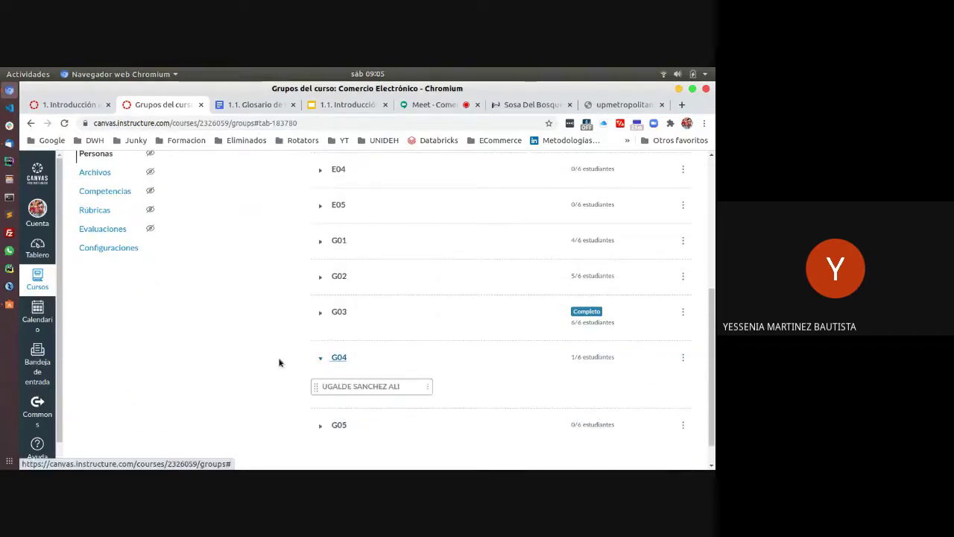
scroll(255, 356, "up", 1)
scroll(255, 356, "up", 4)
left_click(192, 228)
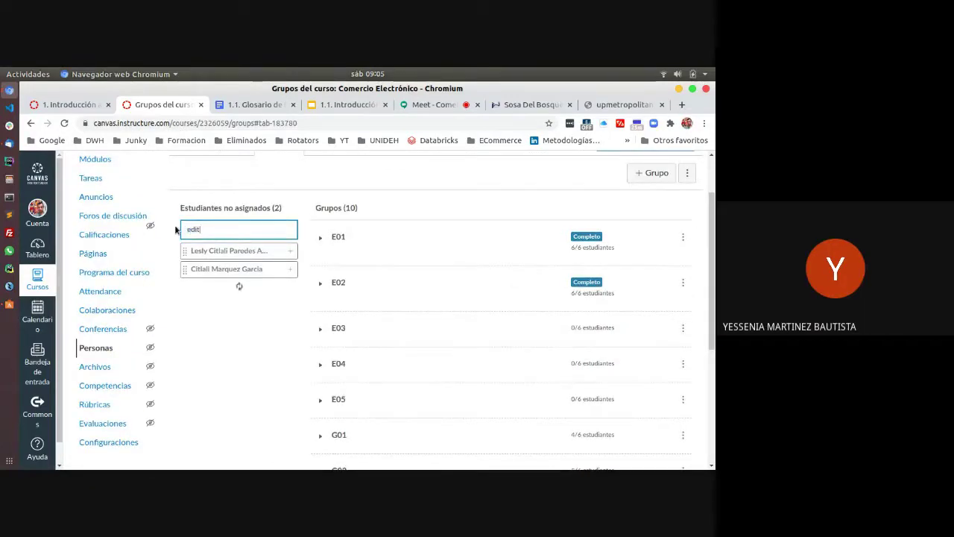
left_click_drag(231, 255, 491, 421)
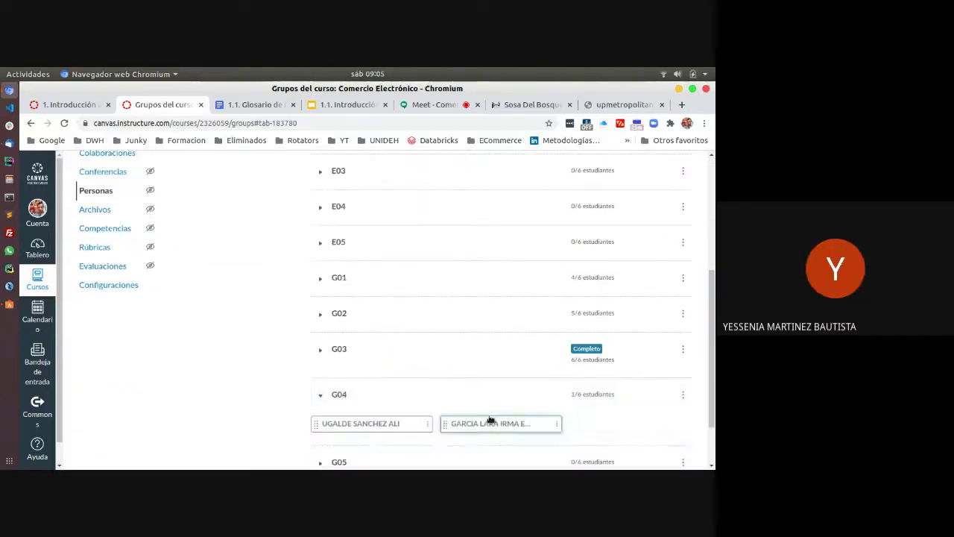
Search two more students by name and drag them into G04.
scroll(301, 380, "up", 8)
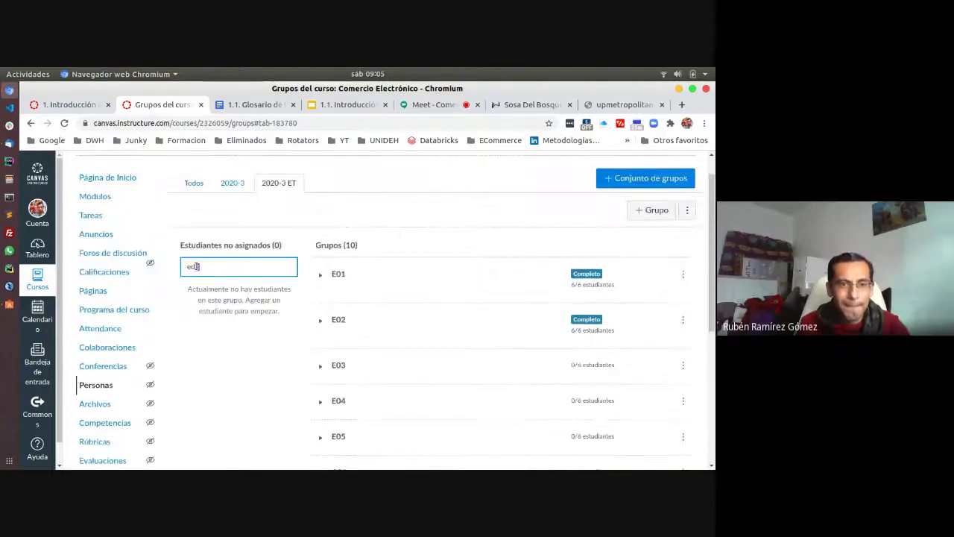
double_click(181, 263)
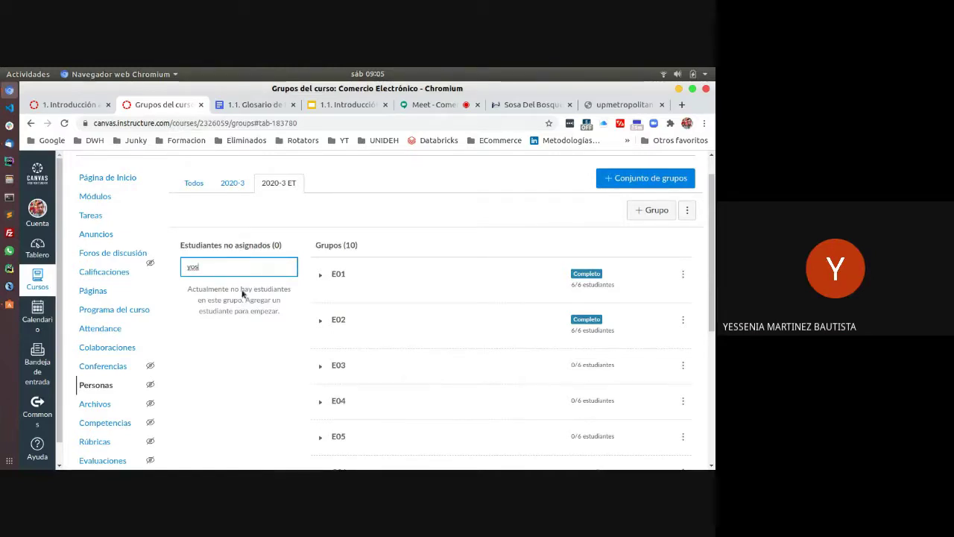
type("jos")
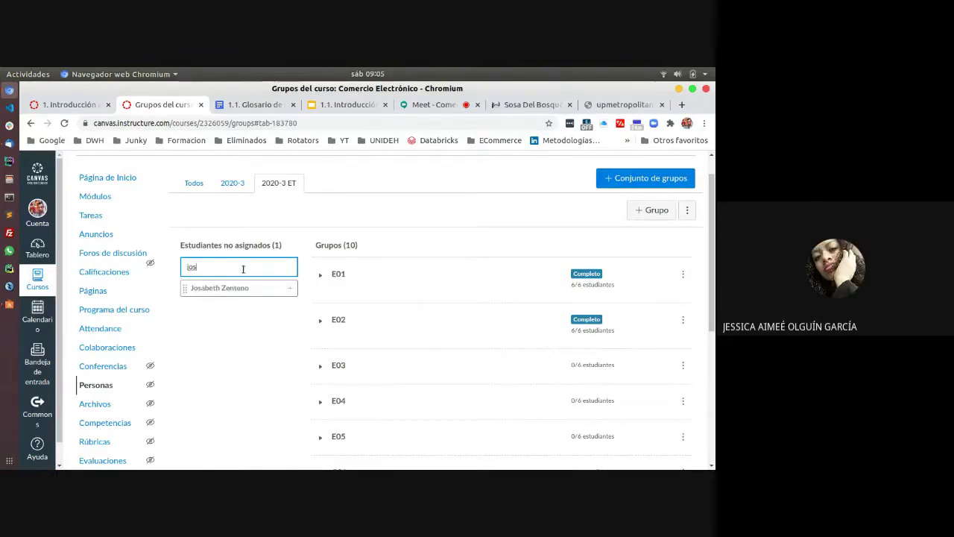
scroll(243, 285, "down", 3)
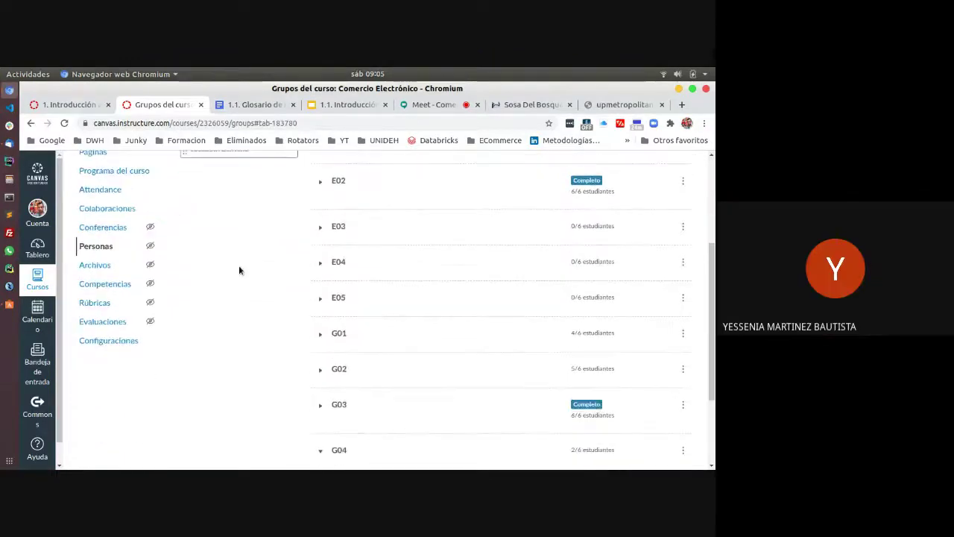
scroll(246, 246, "up", 1)
left_click_drag(254, 213, 611, 343)
scroll(246, 298, "up", 3)
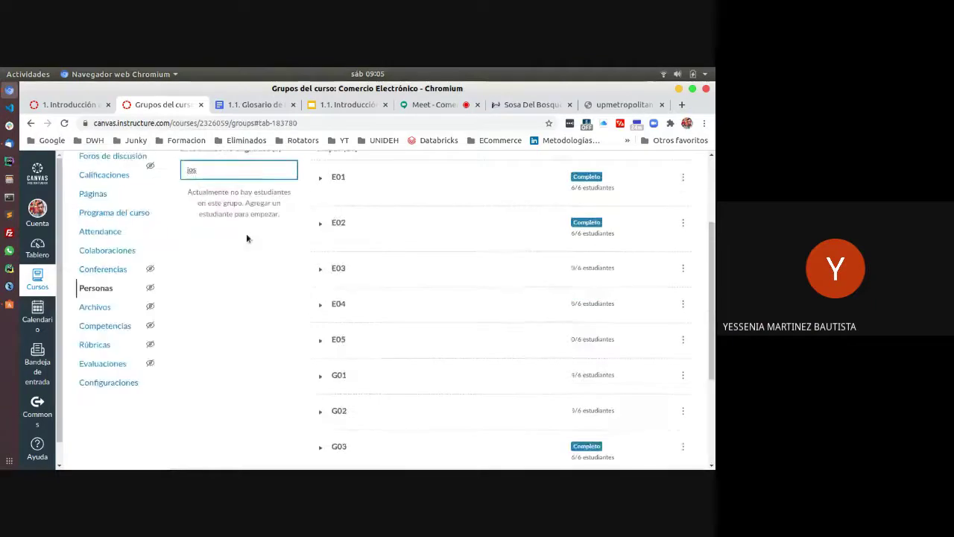
key("BackSpace")
key("BackSpace")
key("BackSpace")
type("evel")
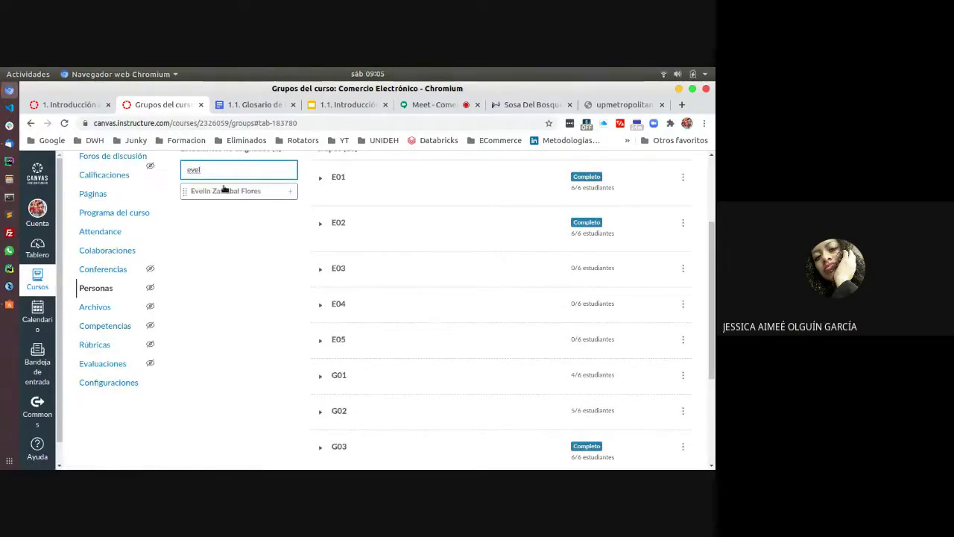
left_click_drag(224, 191, 463, 365)
Drag a fifth student into G04, reaching 5 of 6, and collapse the group.
scroll(261, 308, "up", 5)
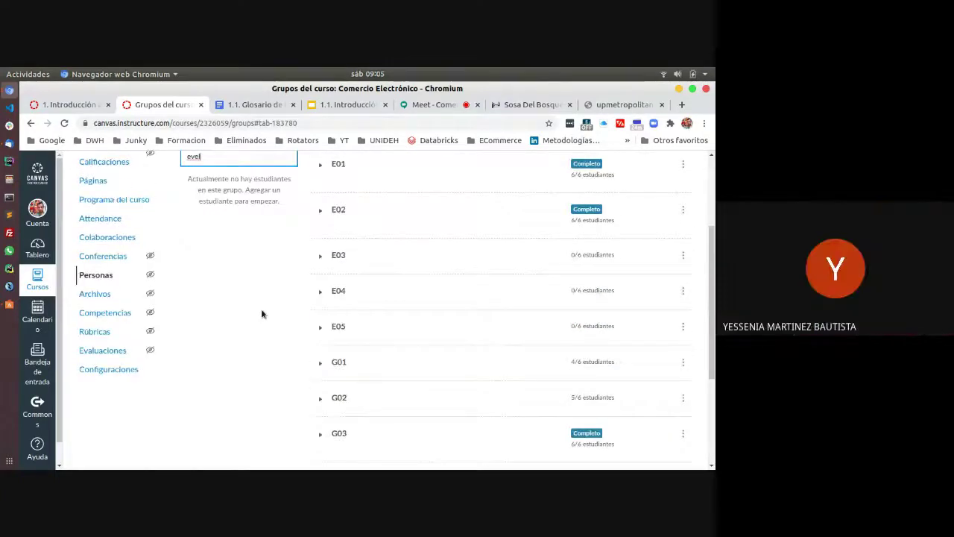
left_click_drag(229, 281, 166, 283)
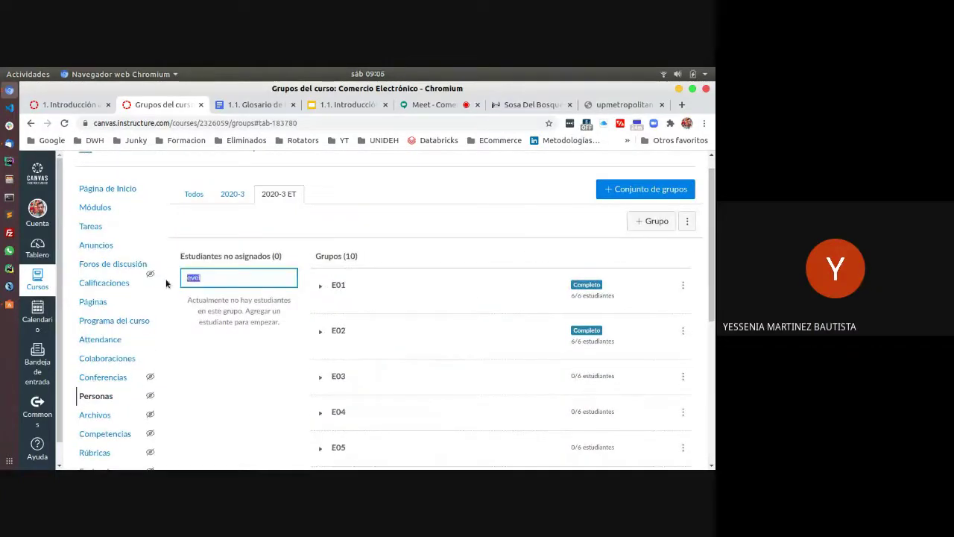
type("yes")
scroll(249, 380, "down", 1)
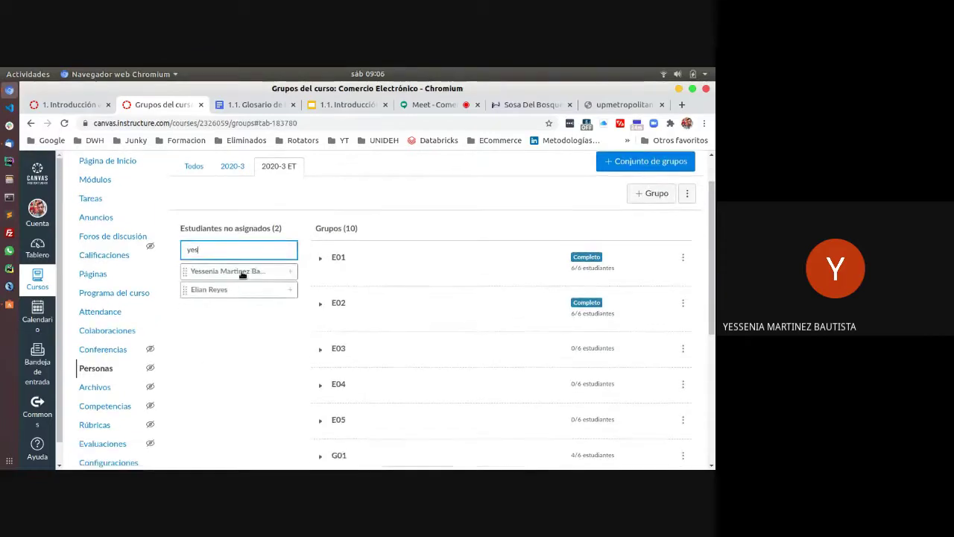
left_click_drag(240, 273, 499, 395)
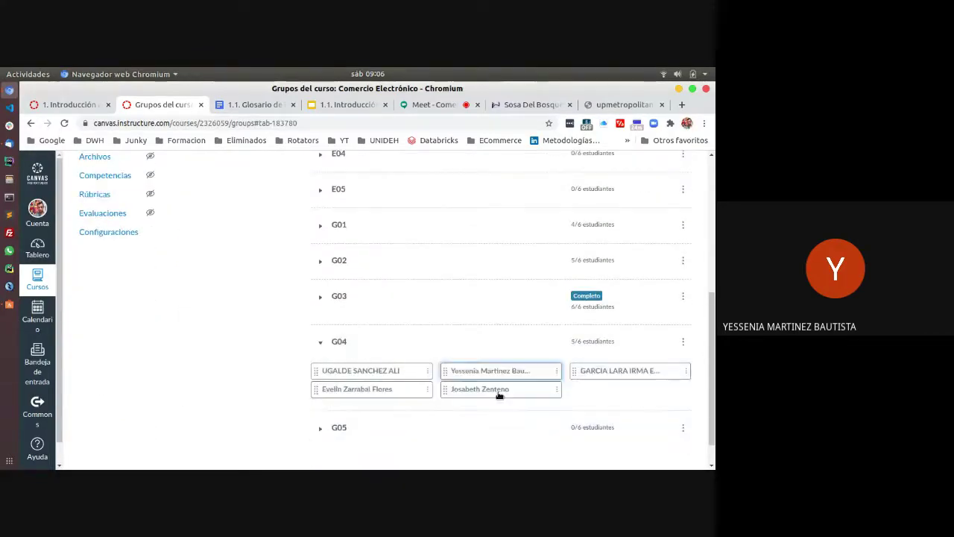
left_click(321, 344)
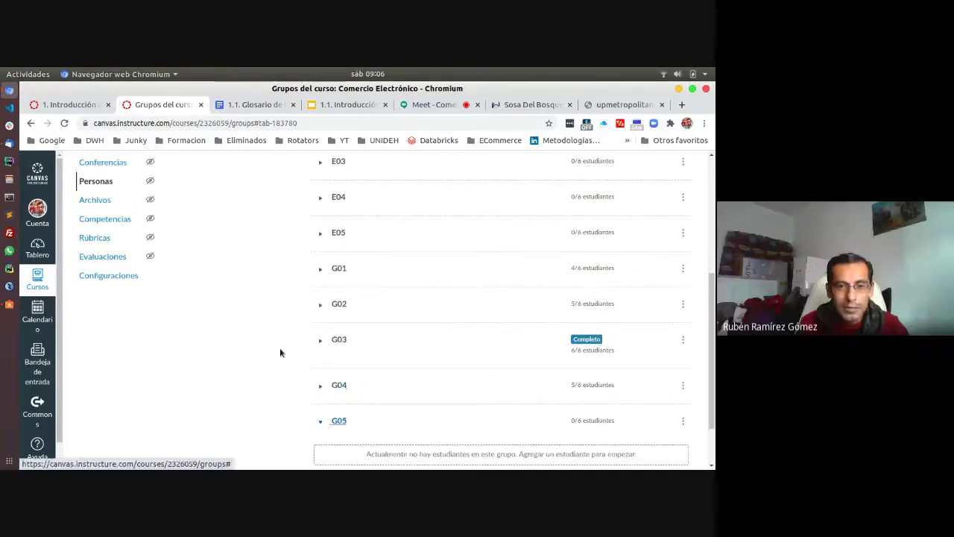
scroll(276, 343, "up", 5)
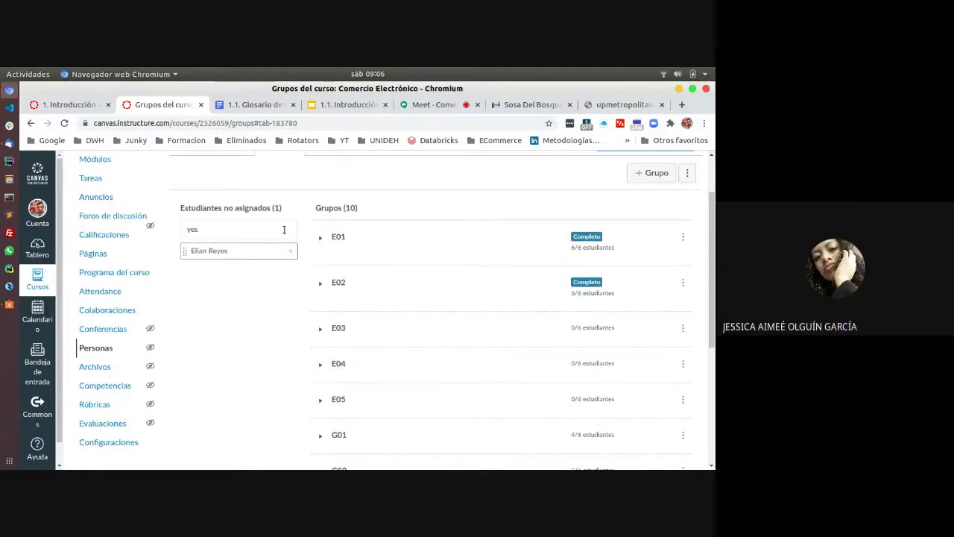
left_click(274, 228)
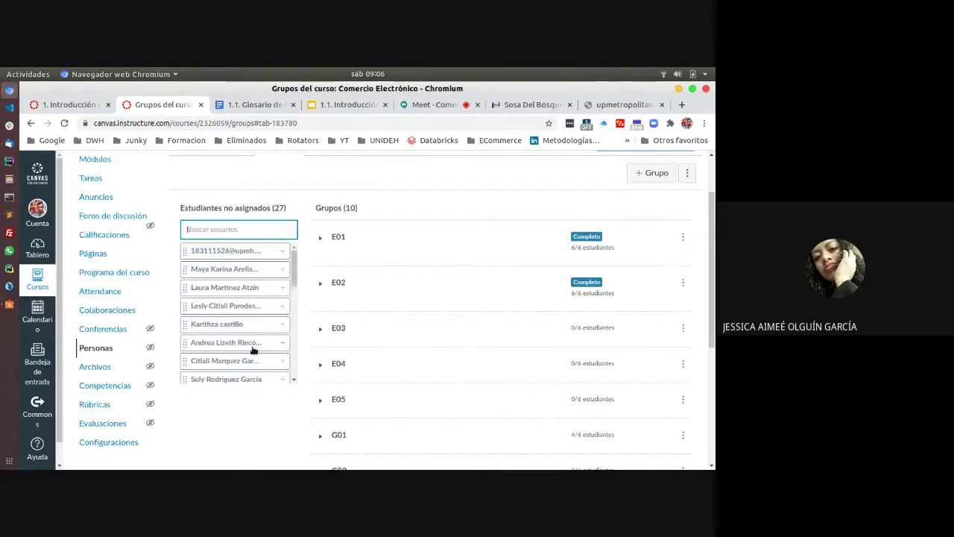
scroll(254, 350, "down", 1)
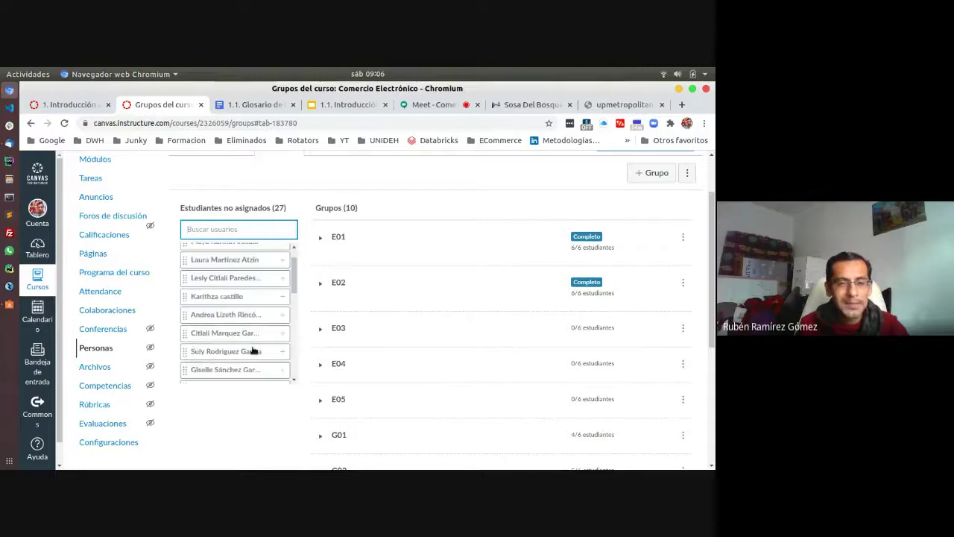
scroll(253, 350, "down", 5)
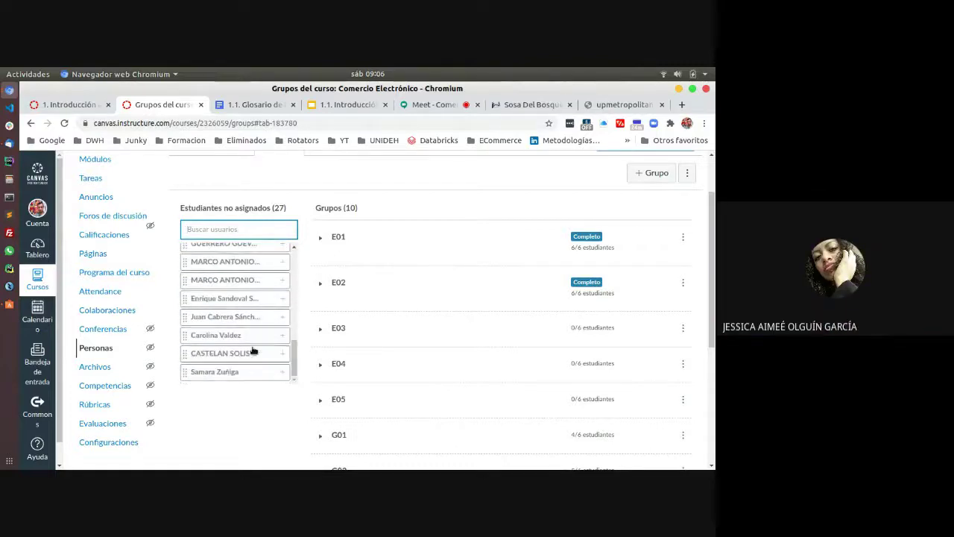
scroll(254, 350, "up", 8)
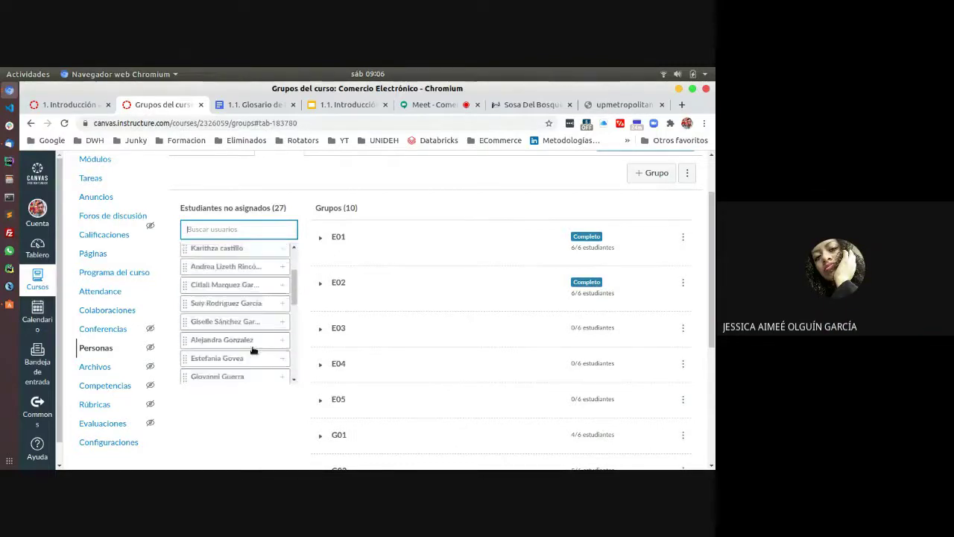
left_click(307, 312)
scroll(424, 335, "down", 1)
scroll(424, 334, "down", 5)
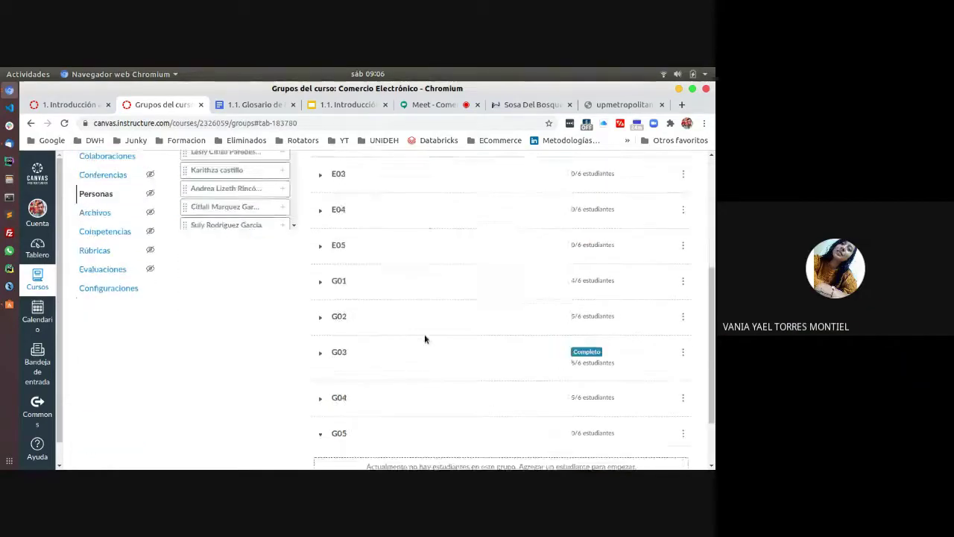
scroll(425, 334, "up", 3)
scroll(424, 334, "up", 2)
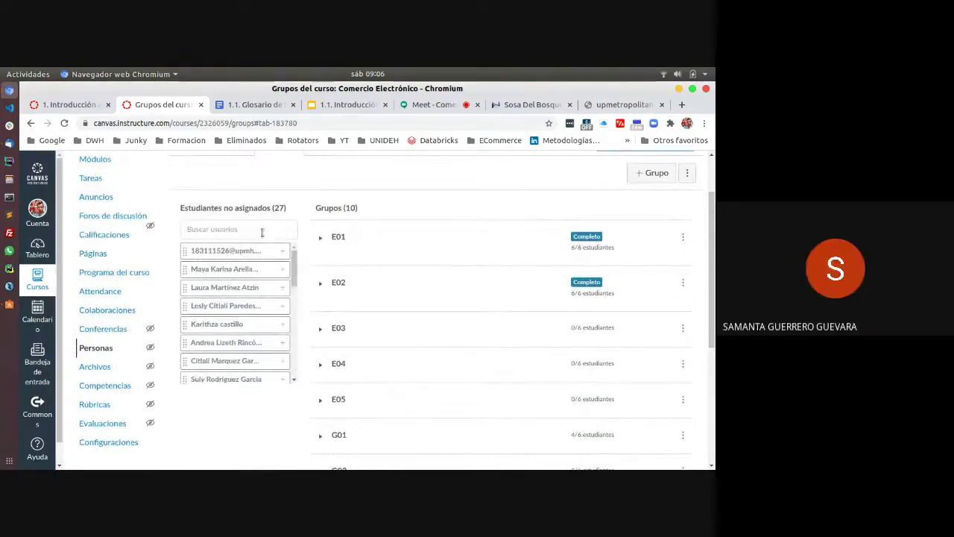
left_click(262, 233)
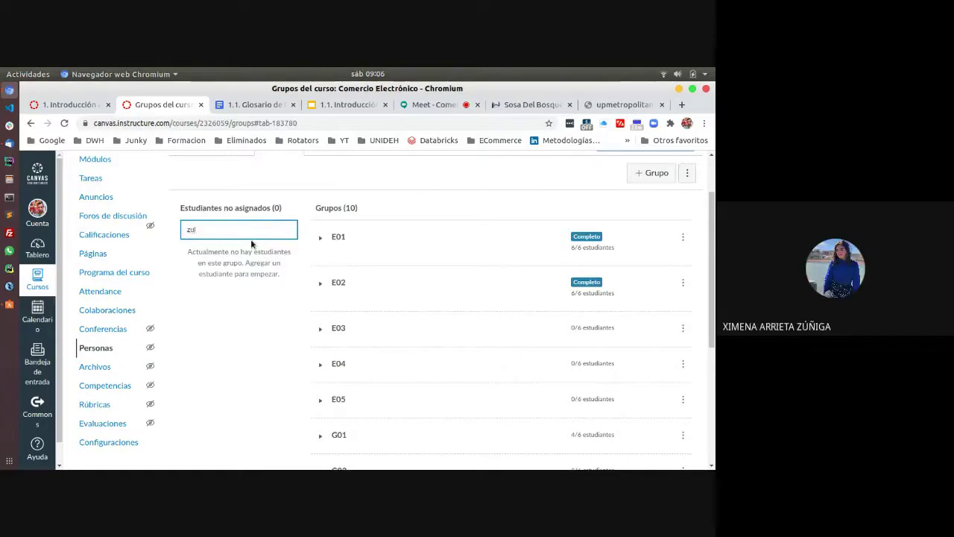
Search three students by name and drag each into group G05.
key("BackSpace")
key("BackSpace")
key("BackSpace")
type("su")
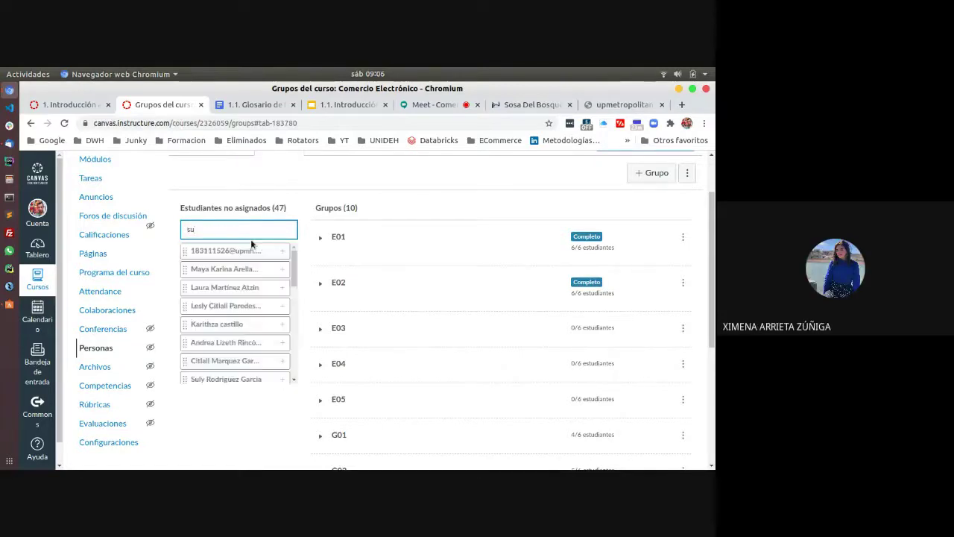
type("l")
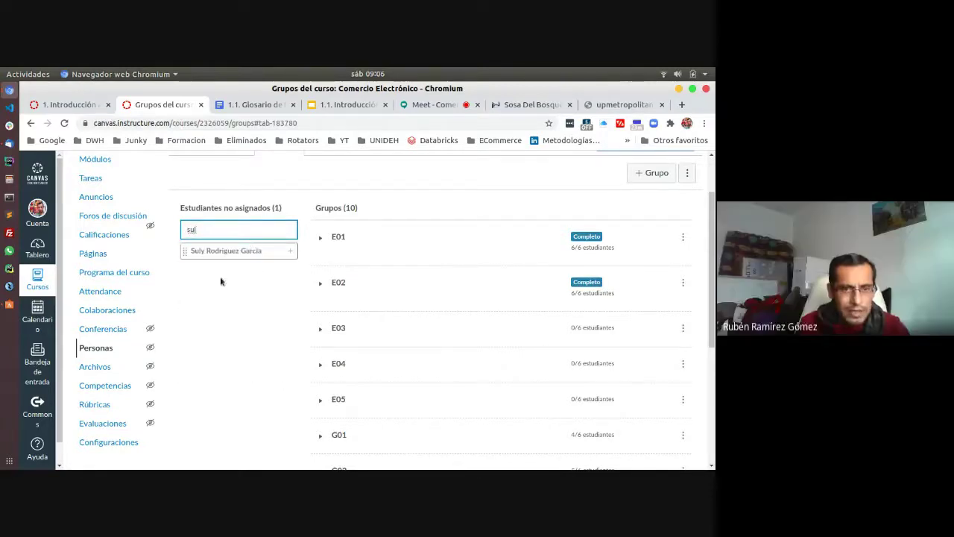
left_click_drag(234, 251, 462, 388)
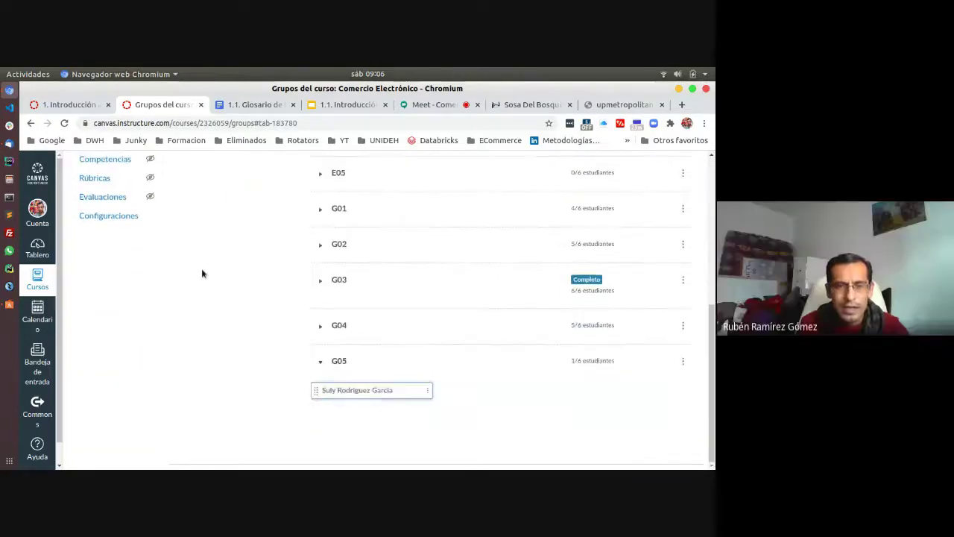
scroll(205, 267, "up", 3)
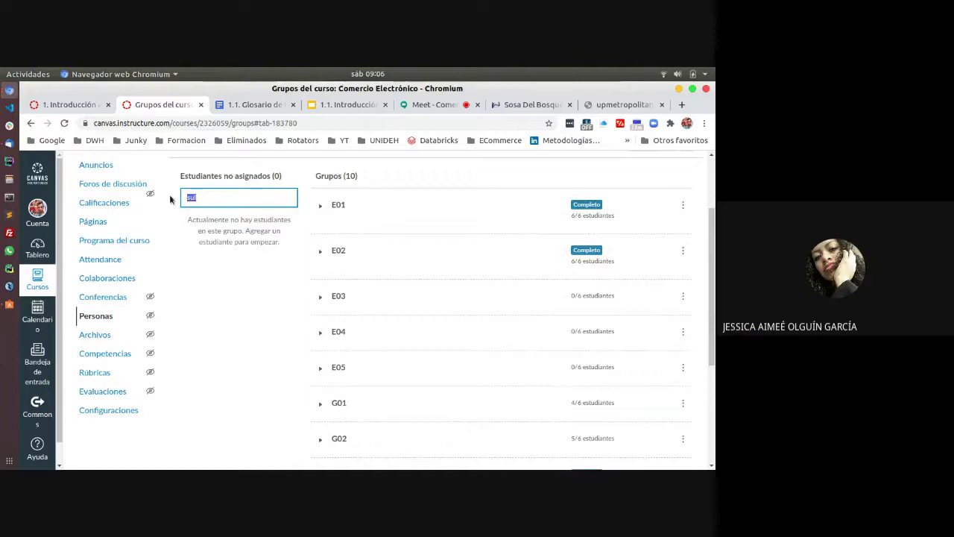
type("ura")
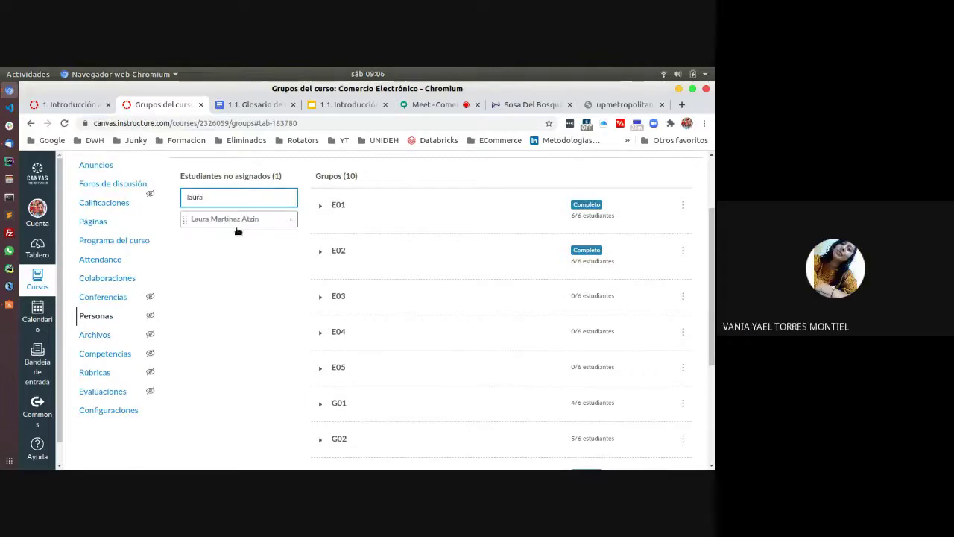
left_click_drag(253, 221, 418, 408)
scroll(280, 405, "up", 5)
double_click(246, 251)
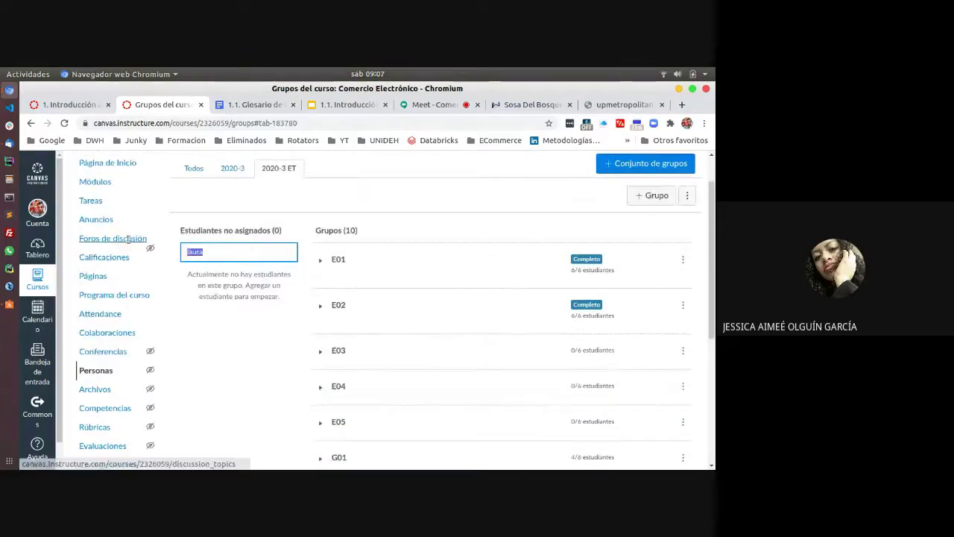
type("gis")
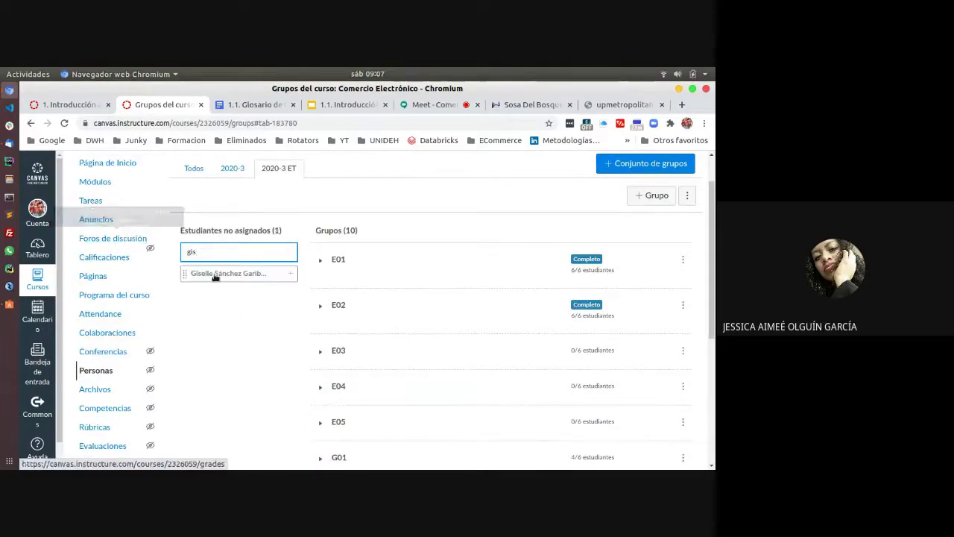
left_click_drag(224, 275, 449, 381)
Drag three more students into G05 to fill it to 6/6, marked Completo.
scroll(290, 345, "up", 5)
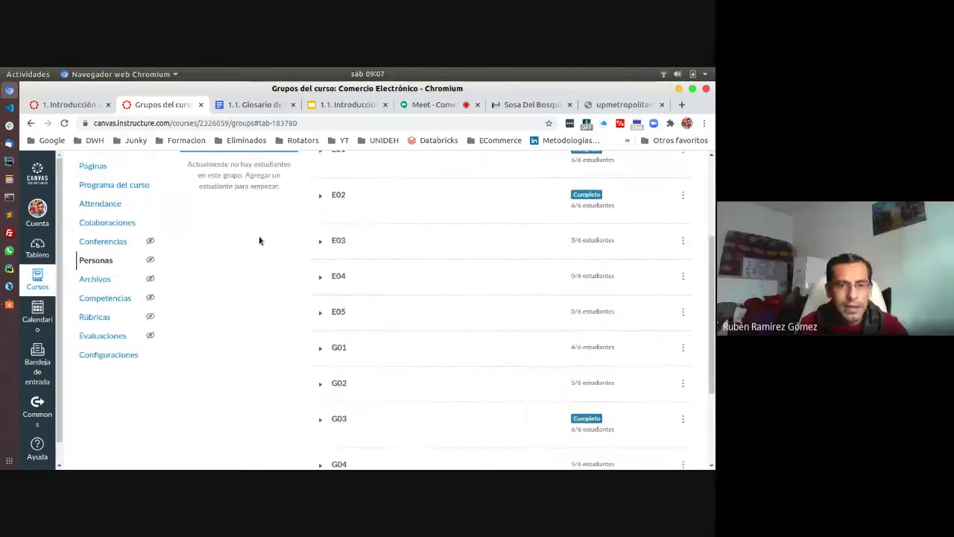
left_click(239, 252)
type("s")
key("ctrl+a")
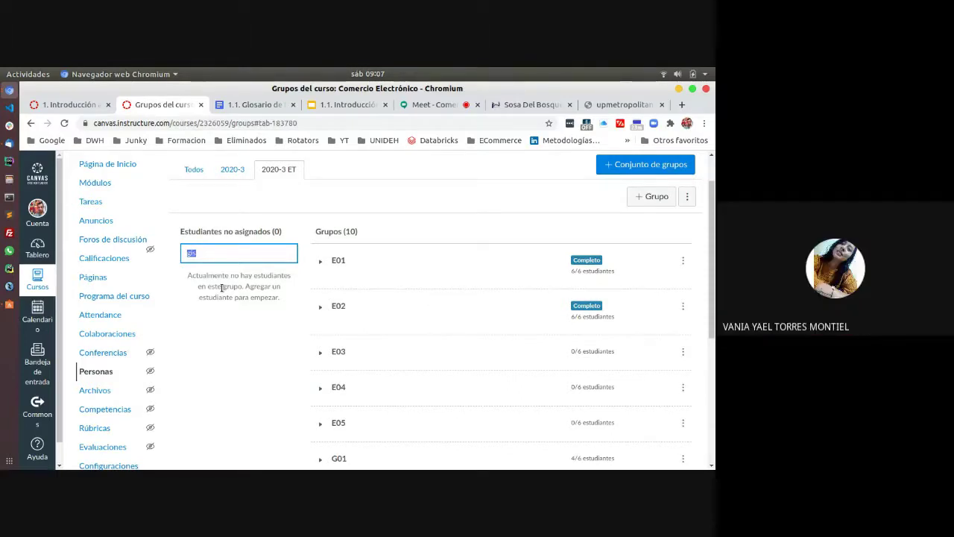
type("ca")
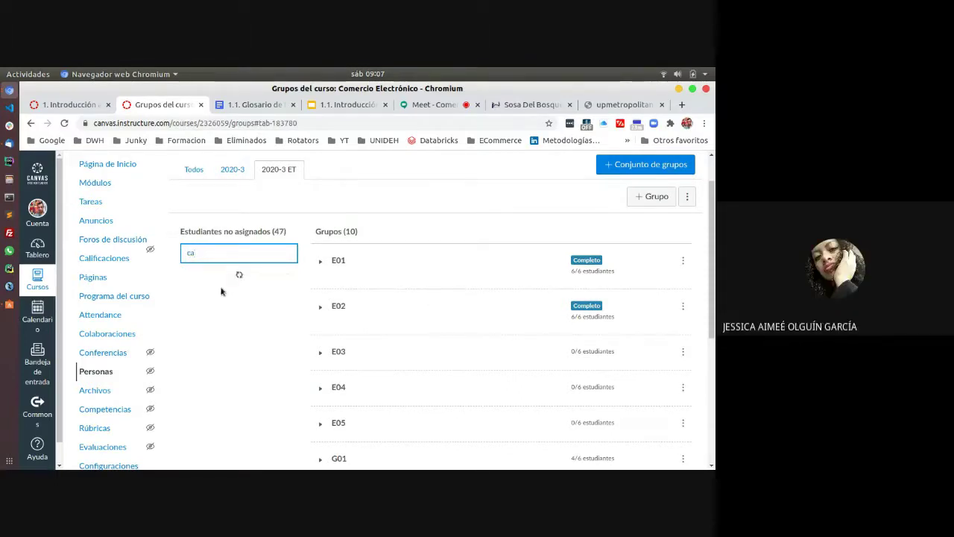
type("b")
left_click_drag(233, 274, 481, 367)
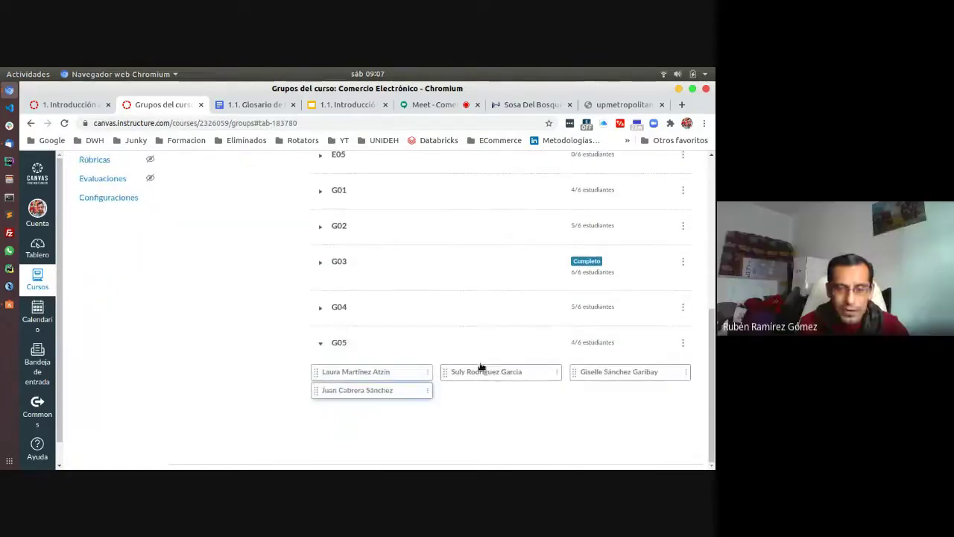
scroll(250, 294, "up", 4)
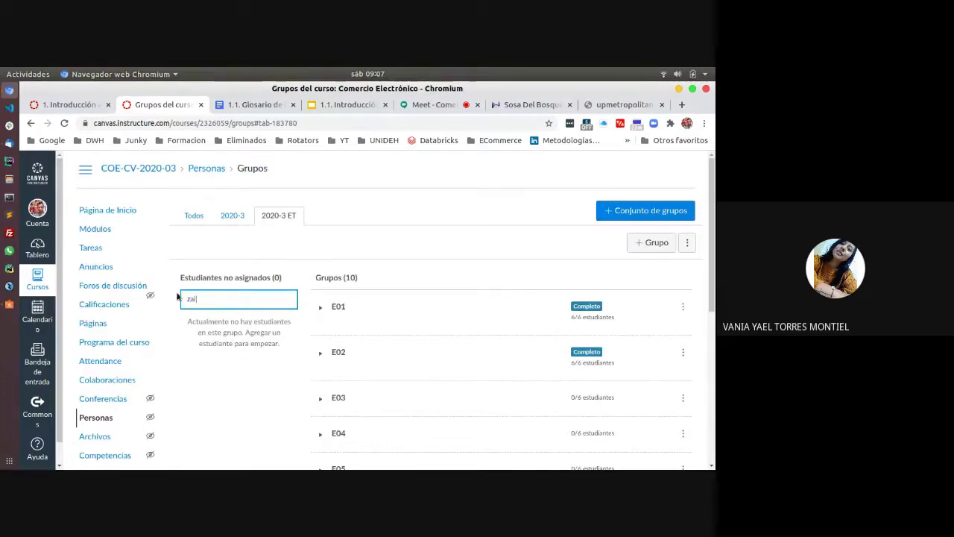
left_click_drag(253, 328, 490, 395)
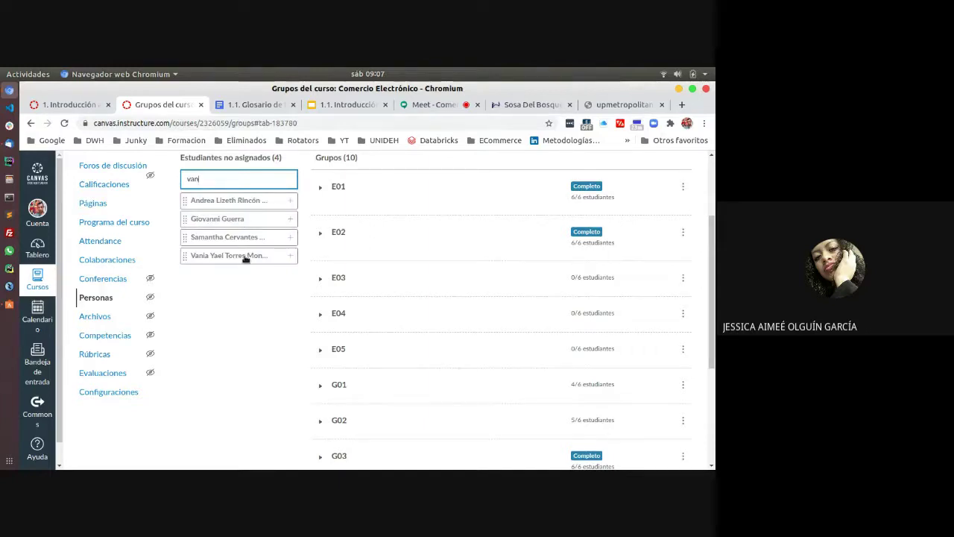
left_click_drag(246, 259, 597, 407)
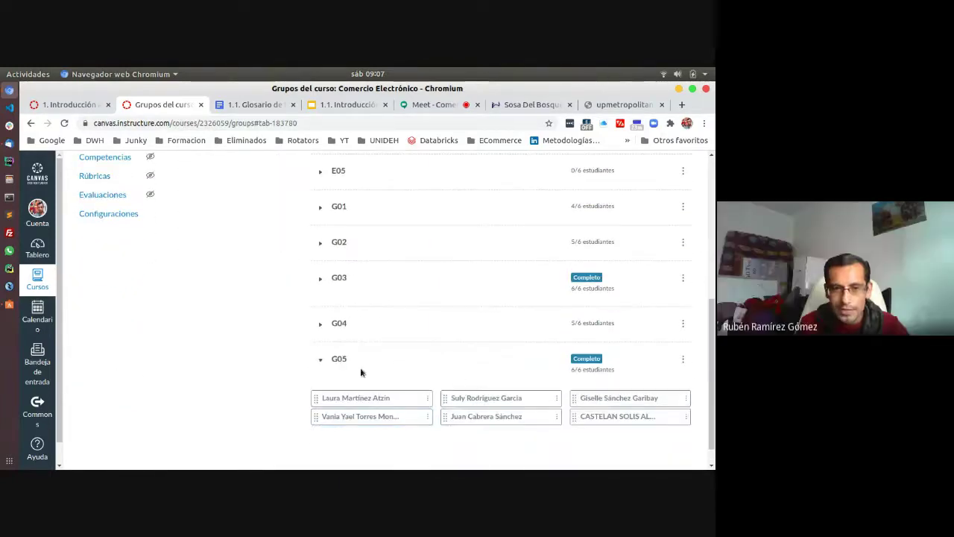
Collapse G05 and clear the search so all 21 unassigned students are listed.
left_click(320, 362)
scroll(326, 365, "up", 2)
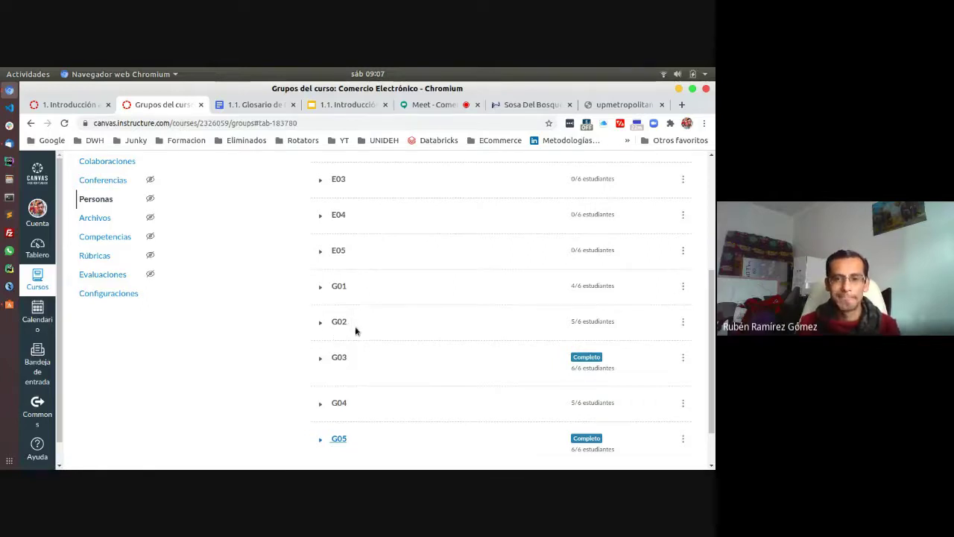
scroll(356, 332, "up", 4)
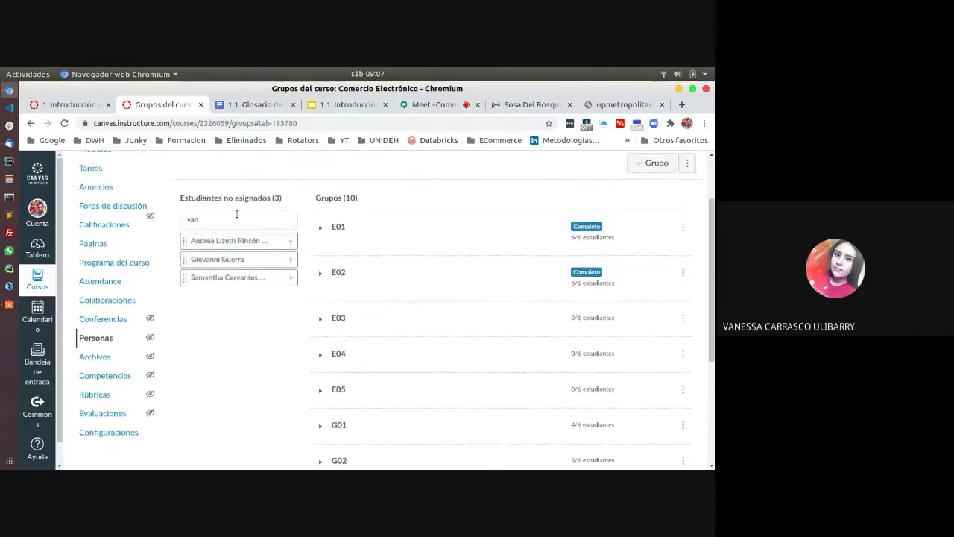
double_click(204, 220)
key("BackSpace")
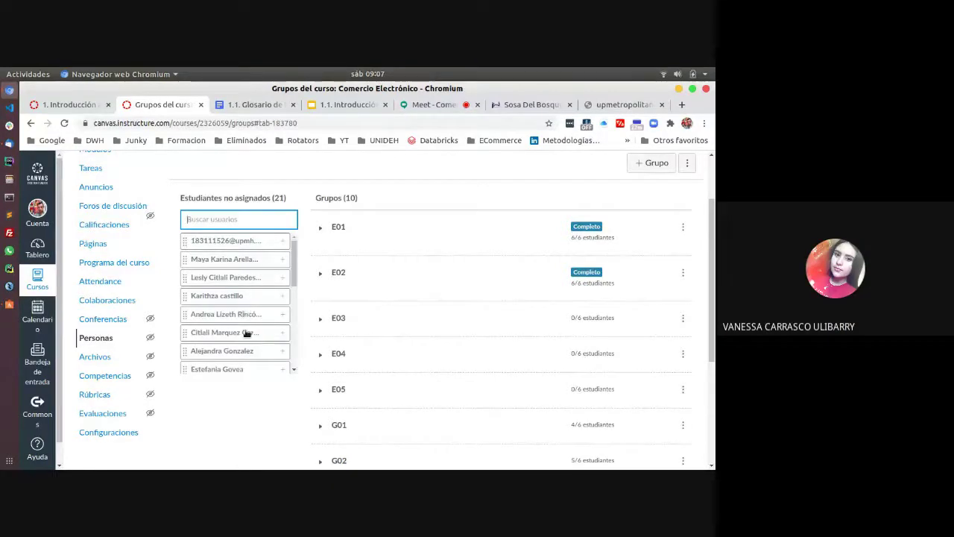
scroll(250, 383, "down", 4)
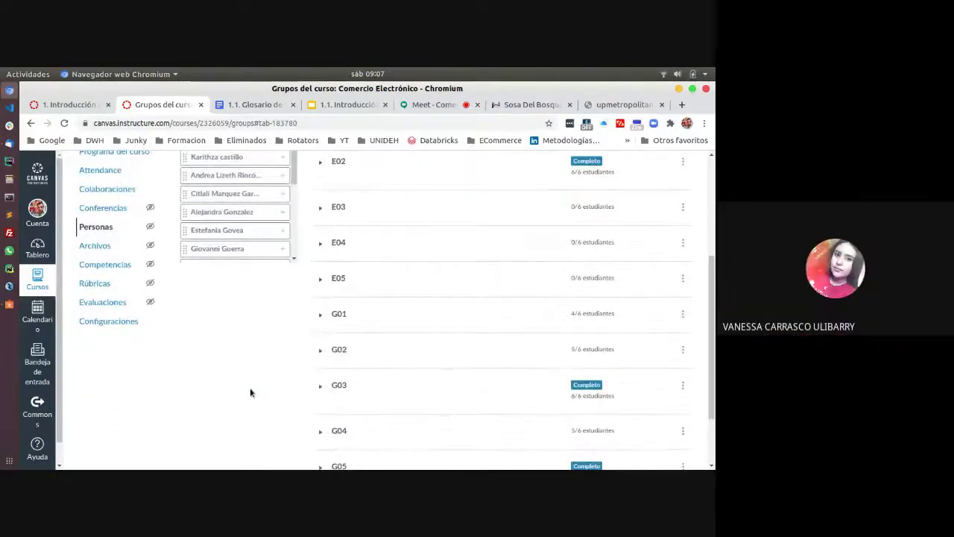
scroll(250, 393, "down", 3)
scroll(250, 392, "up", 2)
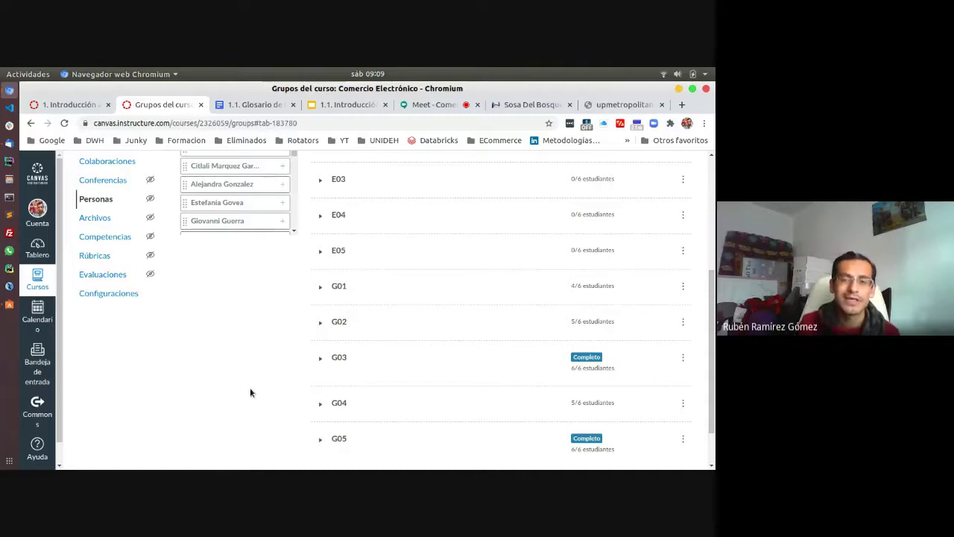
In Google Meet, read through the meeting chat, close it, and stop presenting the screen.
left_click(436, 104)
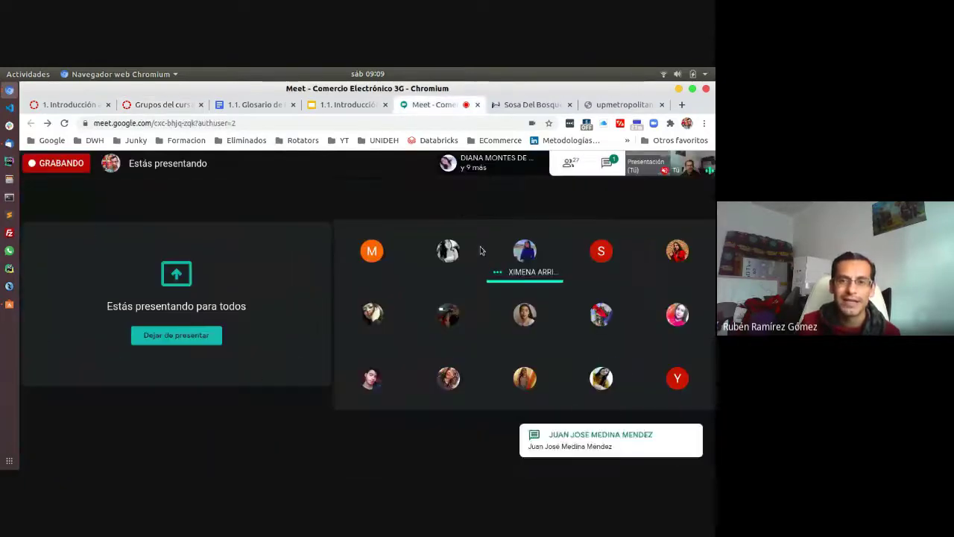
left_click(608, 164)
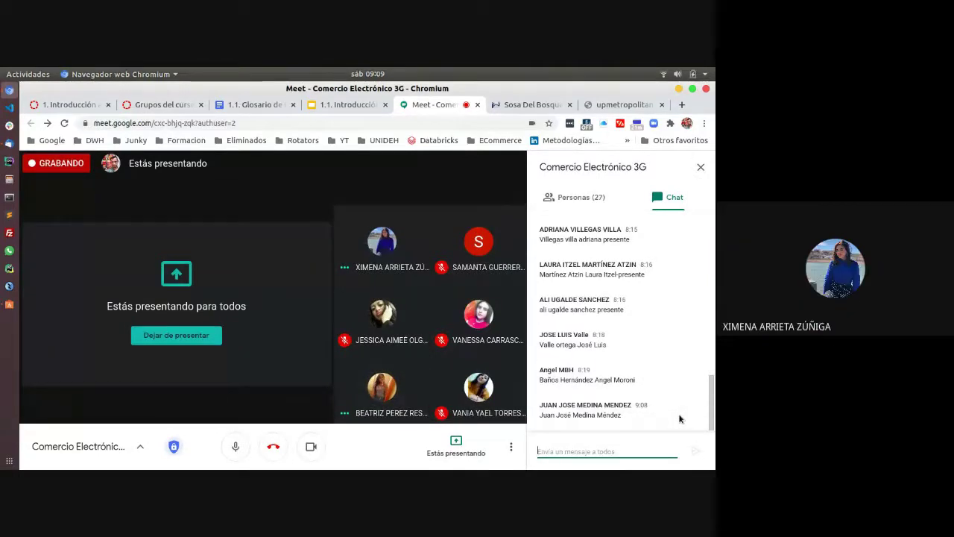
scroll(679, 419, "up", 3)
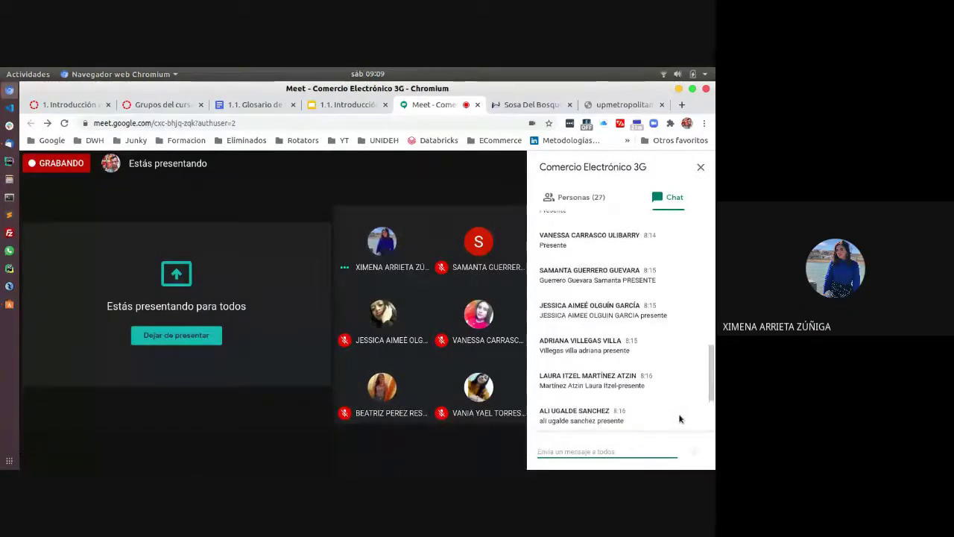
scroll(679, 419, "up", 2)
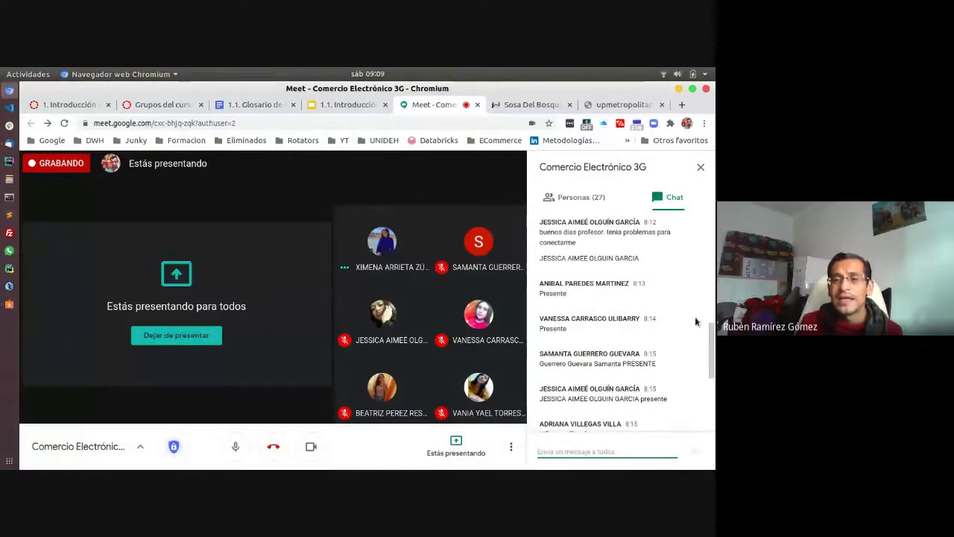
scroll(696, 323, "up", 3)
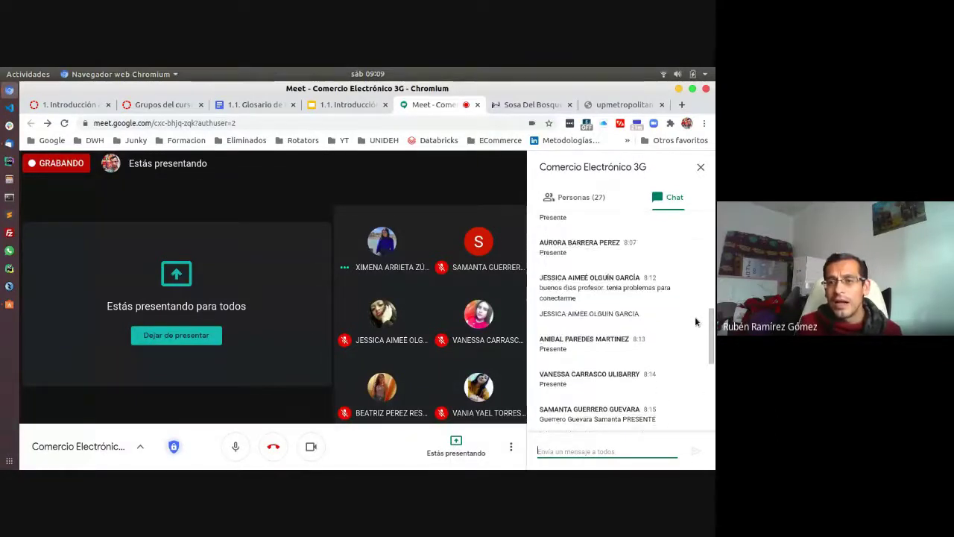
scroll(695, 322, "down", 5)
scroll(695, 319, "down", 3)
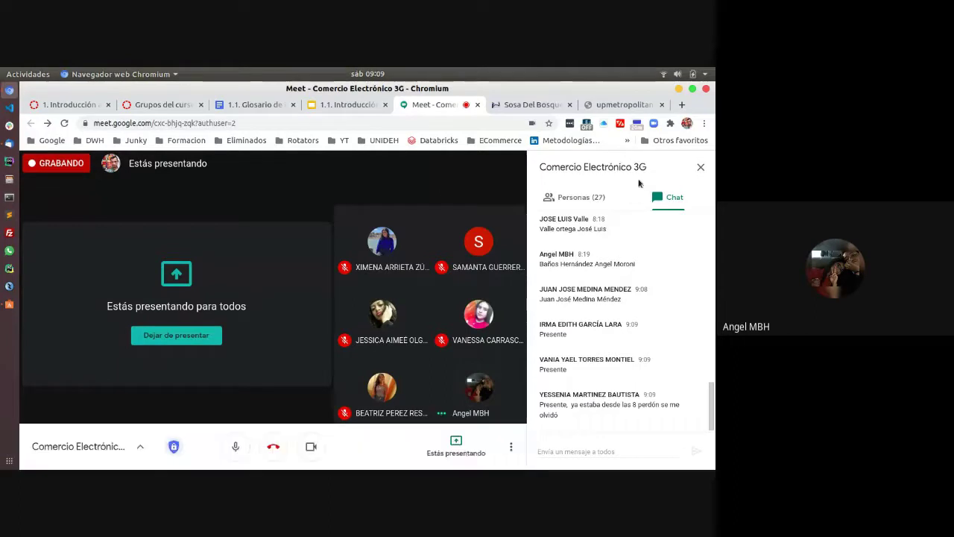
left_click(701, 169)
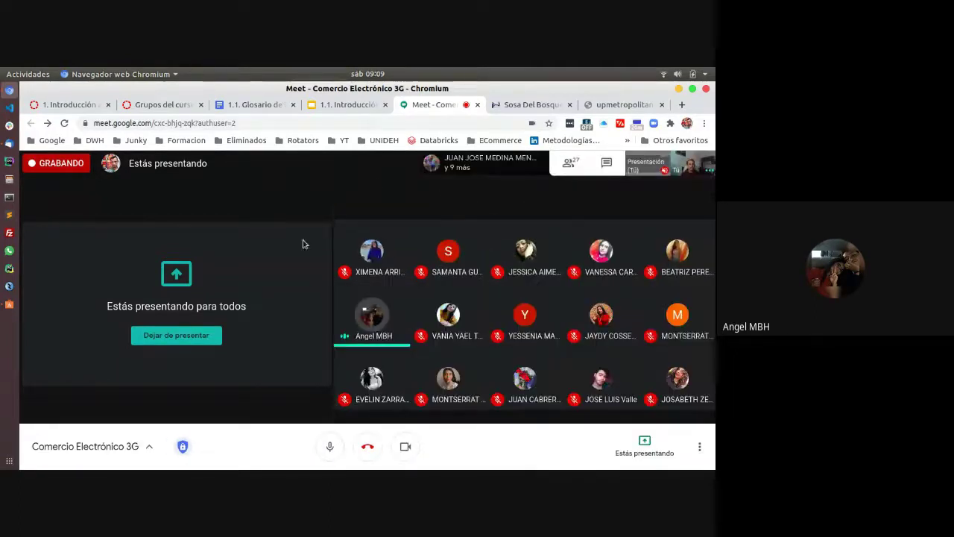
left_click(177, 337)
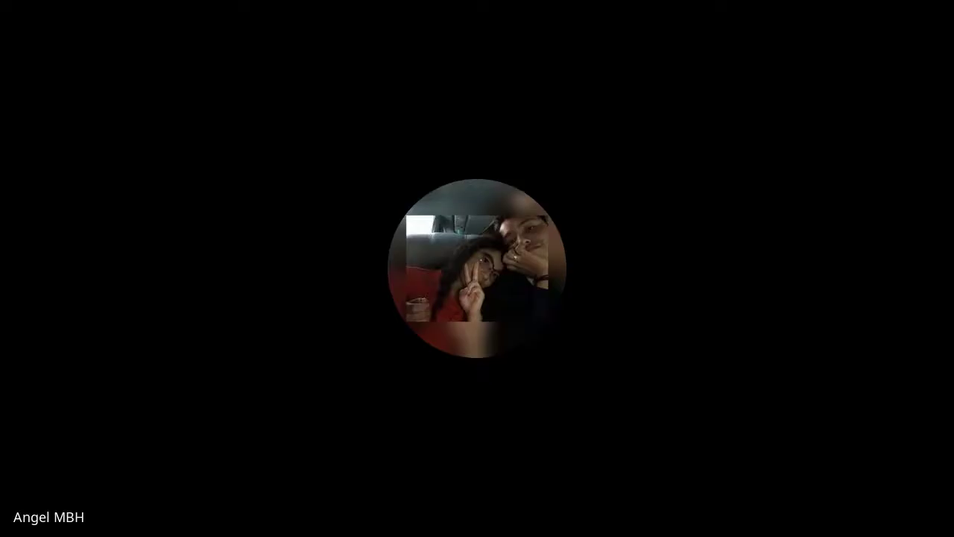